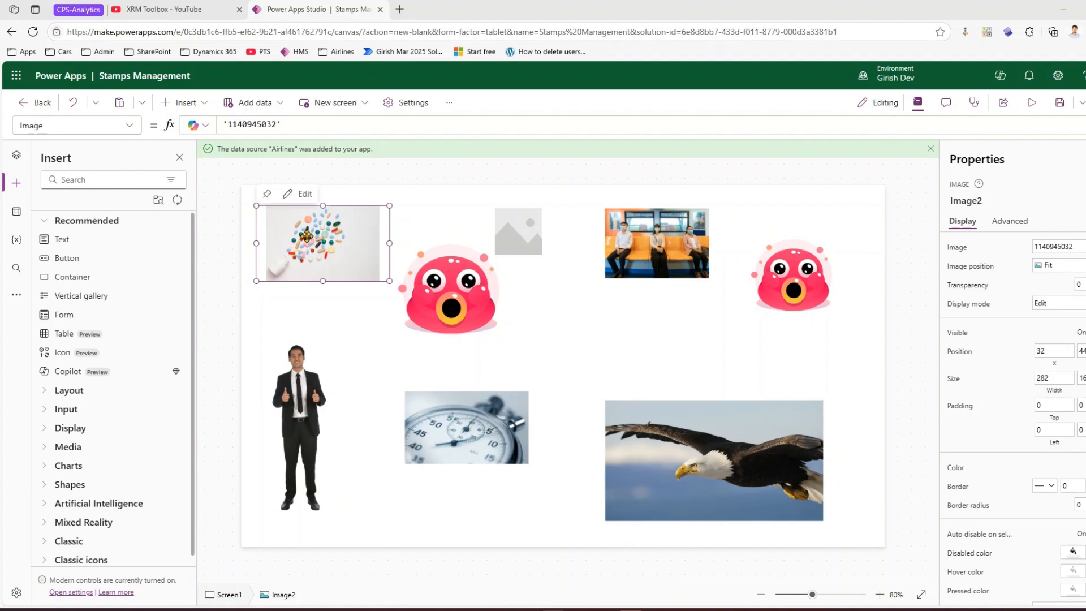
# - Rearrange the image controls on the canvas, moving the sticker, placeholder, train, sticker and eagle images to new positions
pyautogui.moveTo(450, 301); pyautogui.dragTo(459, 328)
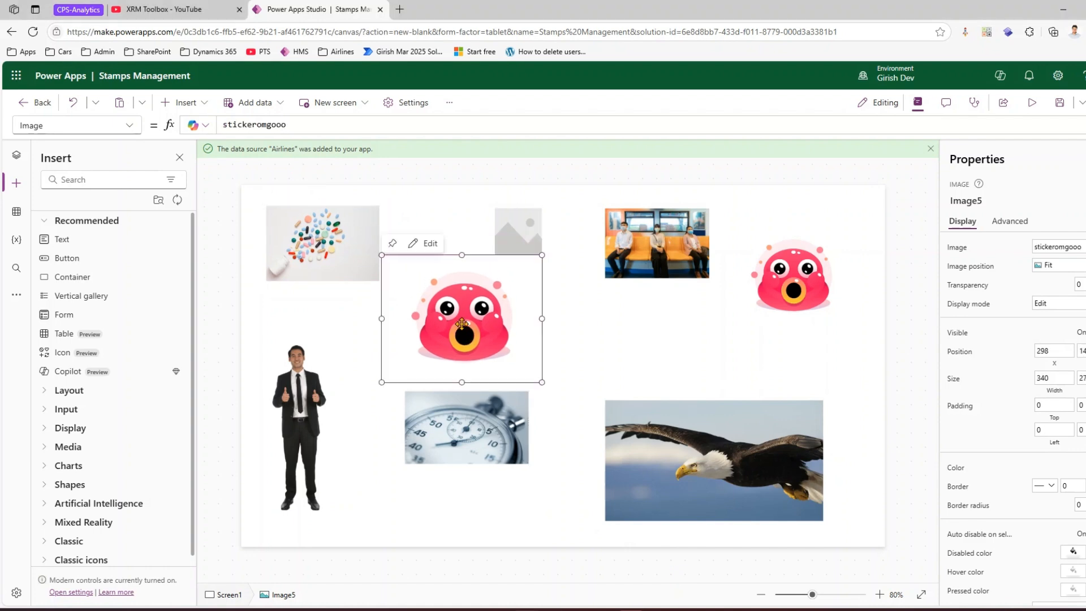
pyautogui.click(516, 232)
pyautogui.moveTo(516, 231); pyautogui.dragTo(548, 223)
pyautogui.moveTo(638, 246); pyautogui.dragTo(647, 305)
pyautogui.moveTo(792, 278); pyautogui.dragTo(814, 258)
pyautogui.moveTo(765, 427); pyautogui.dragTo(794, 423)
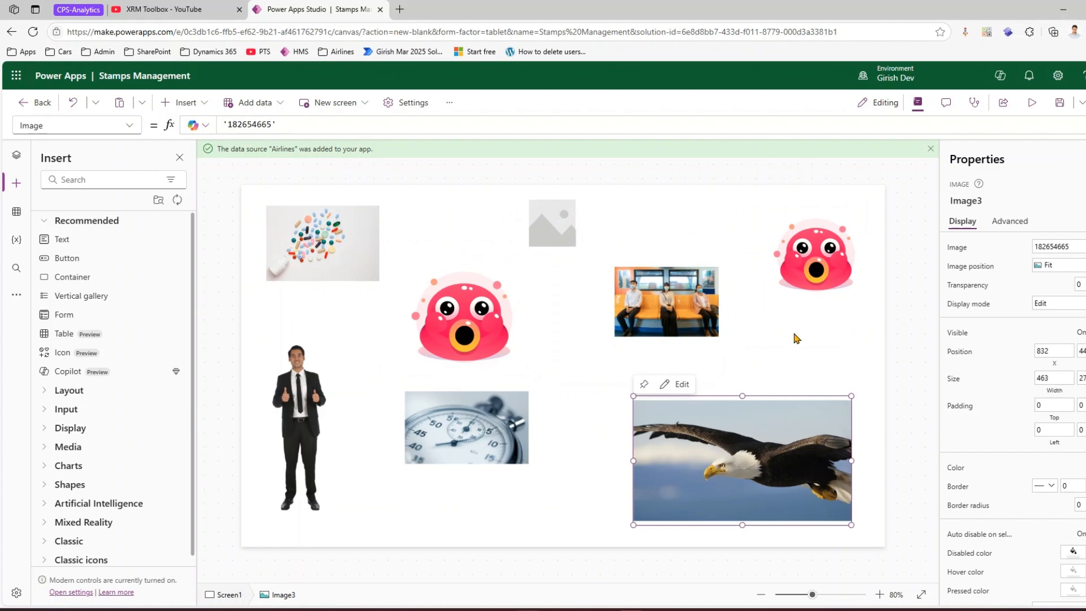
# - Examine the Media controls and the list of images offered for an image control's Image property
pyautogui.click(567, 345)
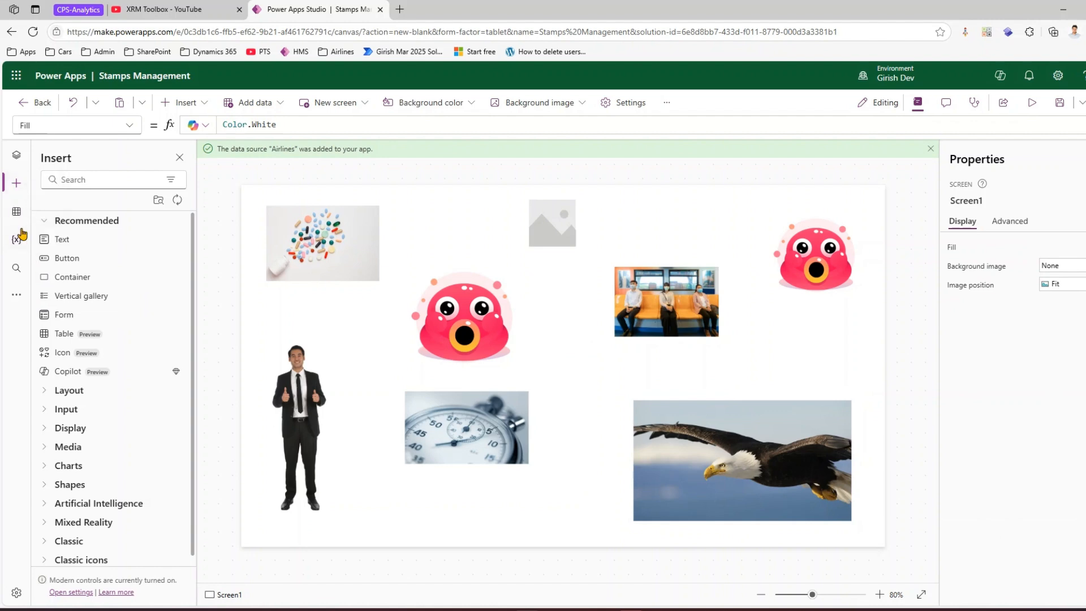
pyautogui.click(47, 428)
pyautogui.click(47, 428)
pyautogui.click(51, 447)
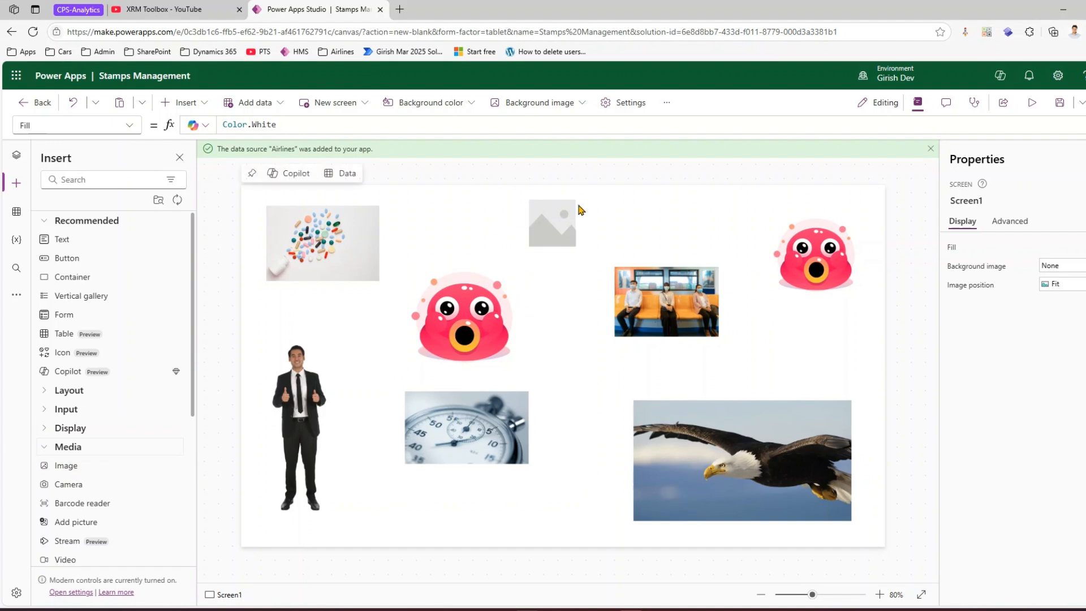
pyautogui.click(673, 294)
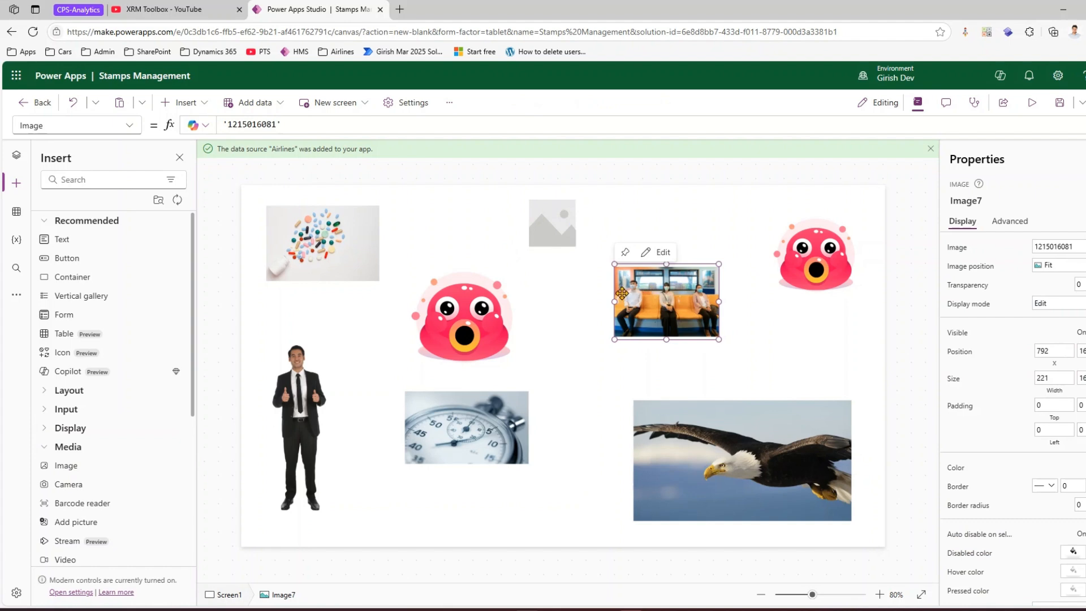
pyautogui.click(1057, 246)
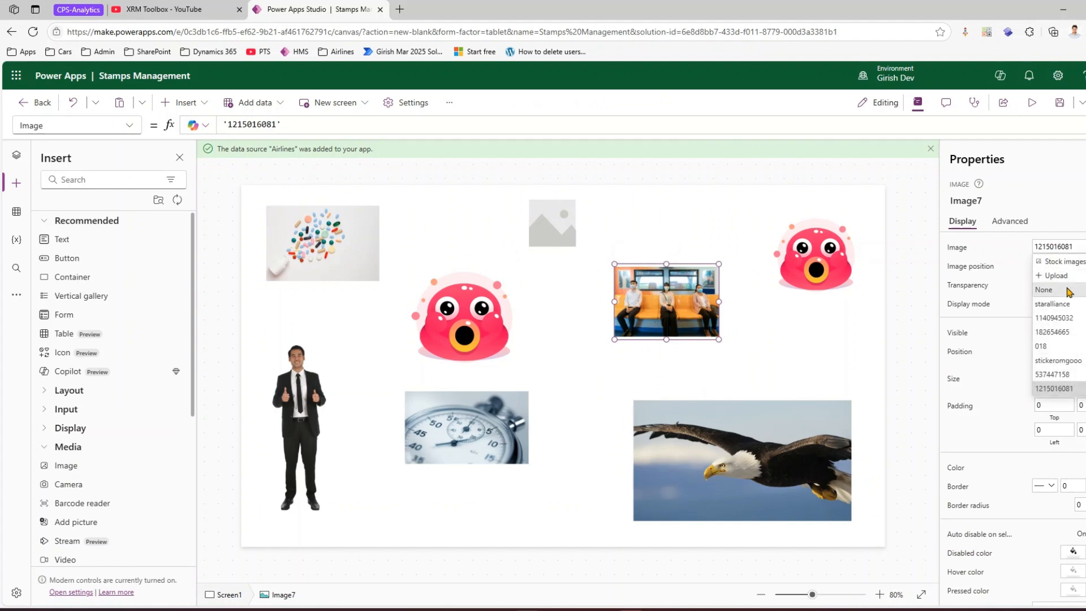
pyautogui.click(560, 231)
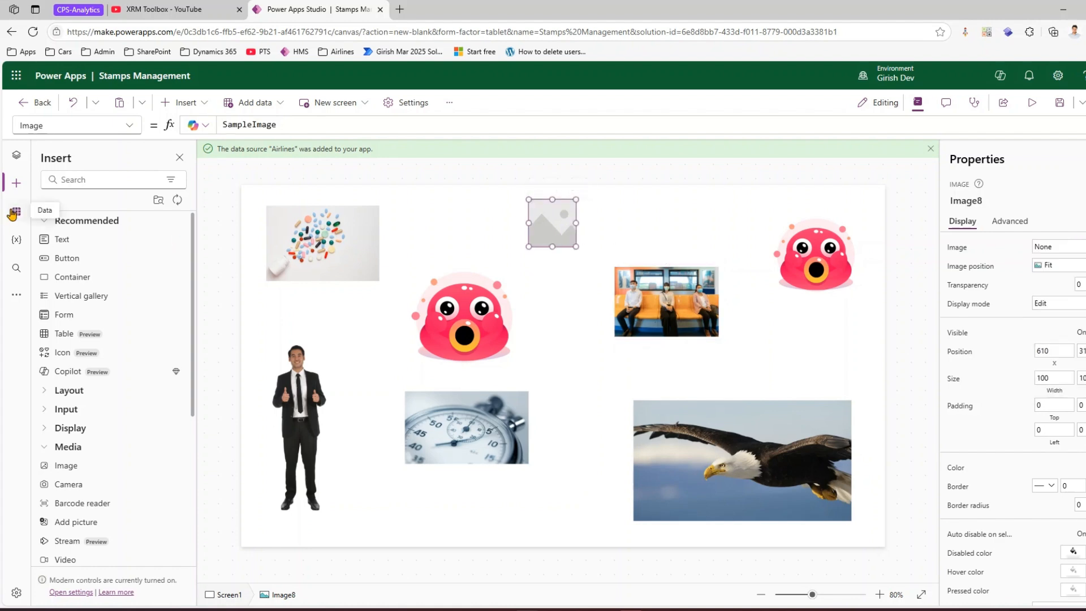
# - Open the Media pane and add one cutout person from the Cutout People stock images
pyautogui.click(16, 300)
pyautogui.click(78, 327)
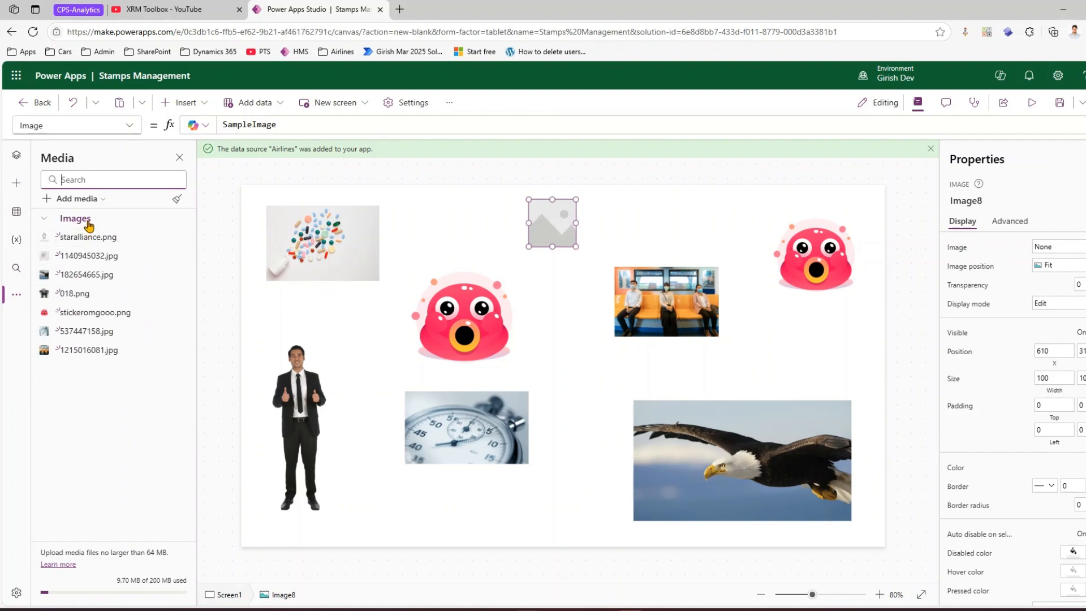
pyautogui.click(101, 199)
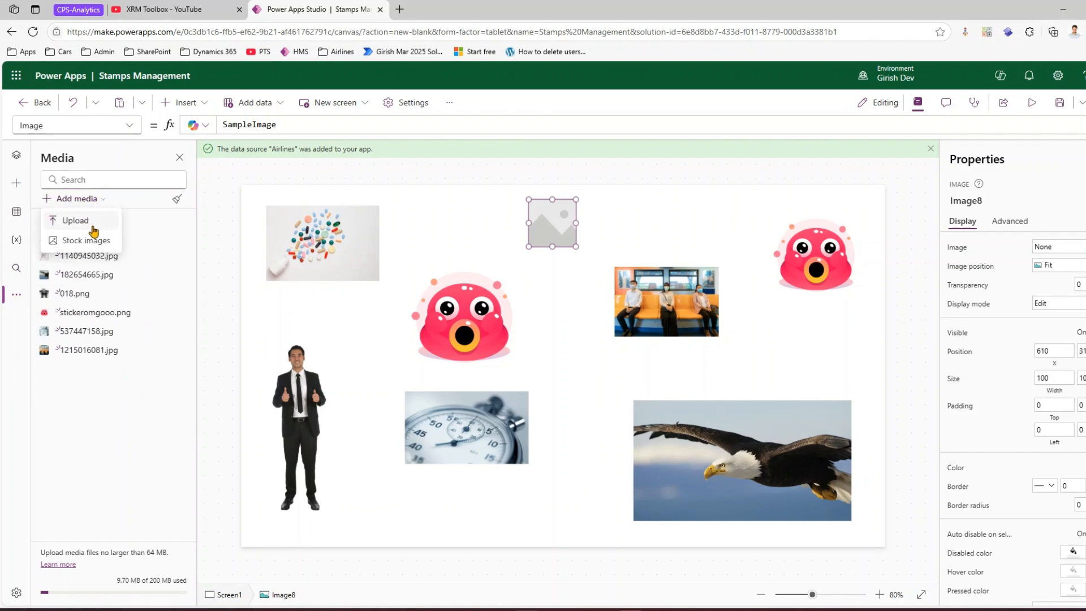
pyautogui.click(85, 239)
pyautogui.click(395, 200)
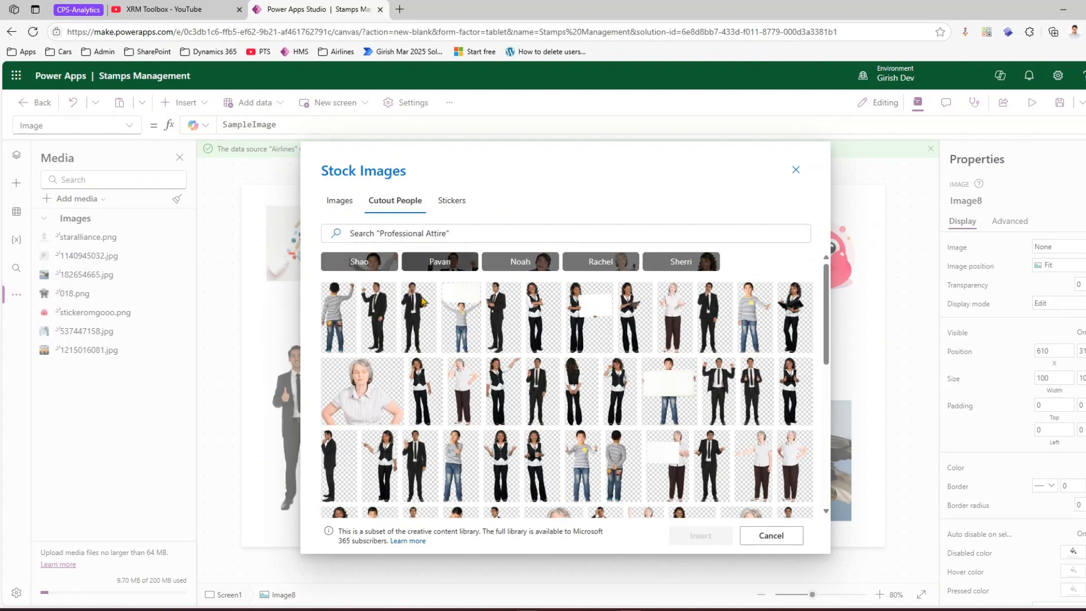
pyautogui.click(514, 370)
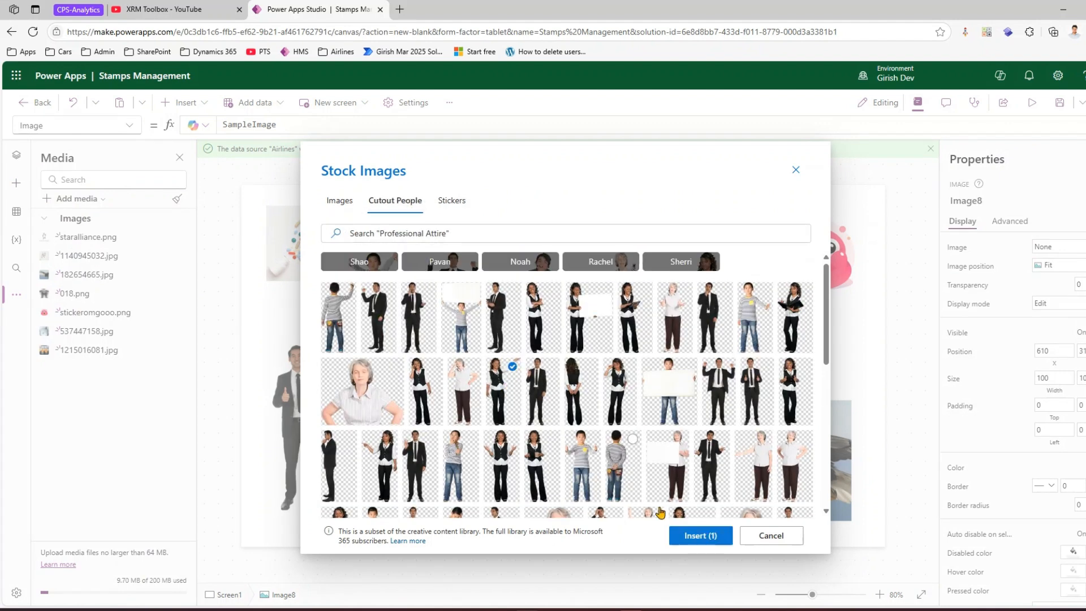
pyautogui.click(700, 535)
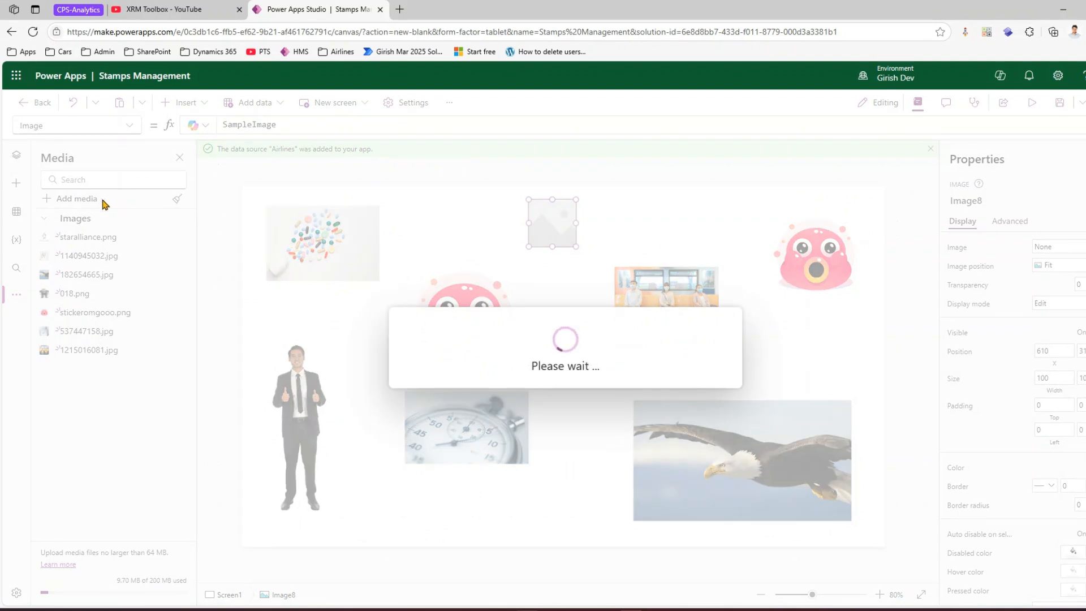
# - Add six more cutout people from the Cutout People stock images to the app's media
pyautogui.click(91, 199)
pyautogui.click(99, 241)
pyautogui.click(396, 200)
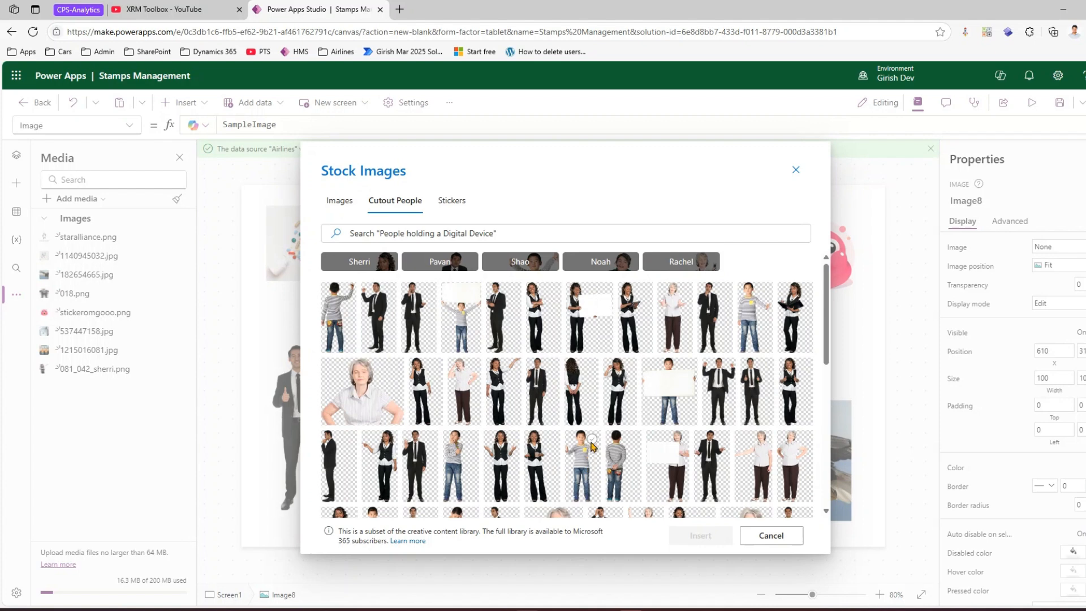
pyautogui.click(591, 440)
pyautogui.click(544, 440)
pyautogui.click(509, 441)
pyautogui.click(468, 441)
pyautogui.click(429, 440)
pyautogui.click(389, 440)
pyautogui.click(699, 536)
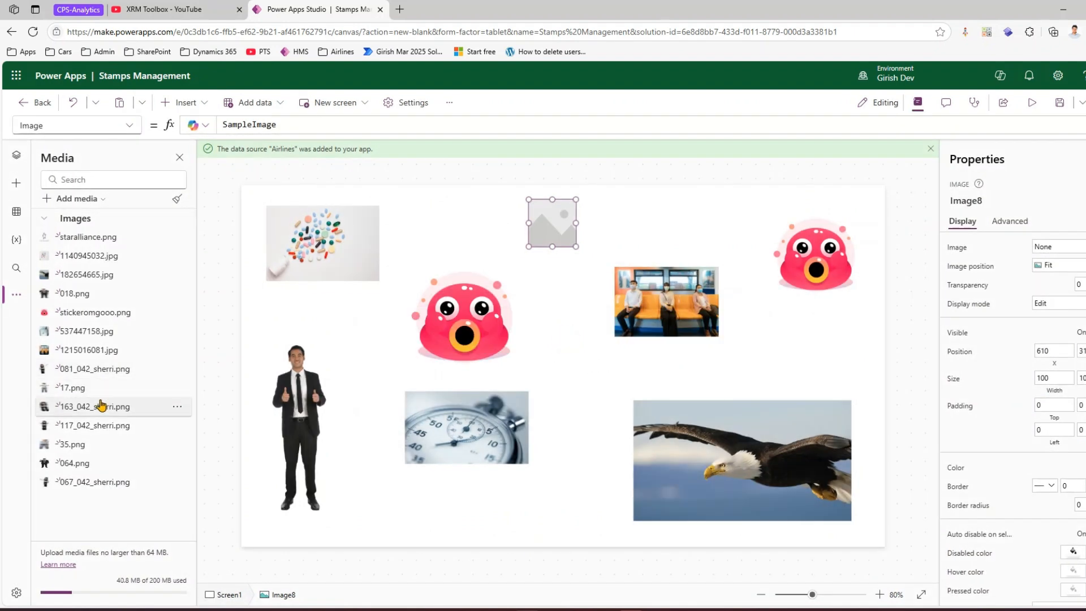
# - Place the 17.png and 163_042_sherri.png images on the canvas's right side, shifting the train and eagle photos left
pyautogui.moveTo(92, 392); pyautogui.dragTo(800, 361)
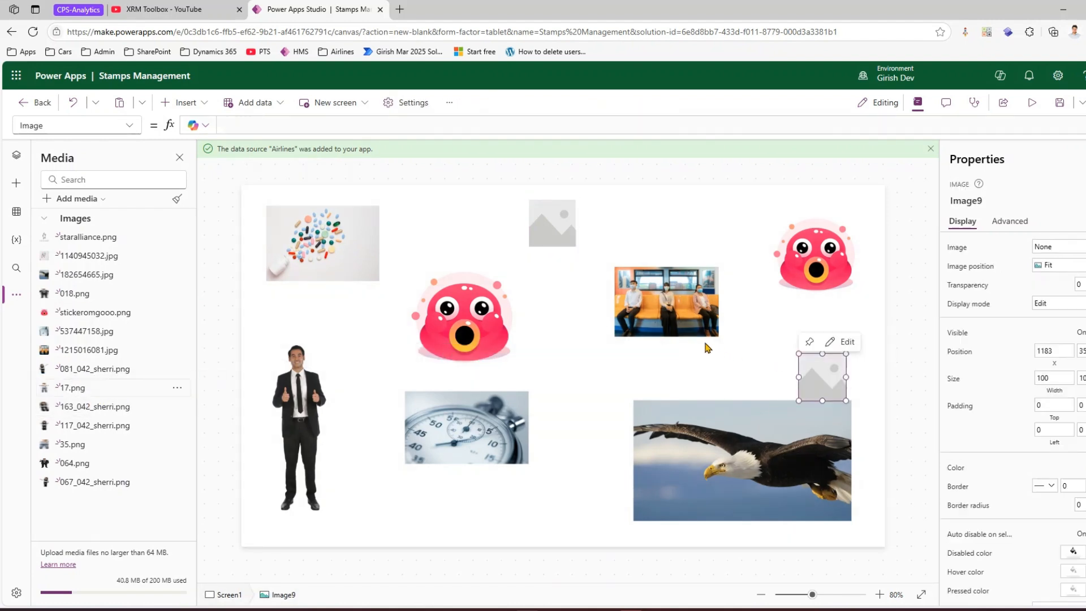
pyautogui.moveTo(667, 302); pyautogui.dragTo(607, 300)
pyautogui.moveTo(764, 437); pyautogui.dragTo(668, 438)
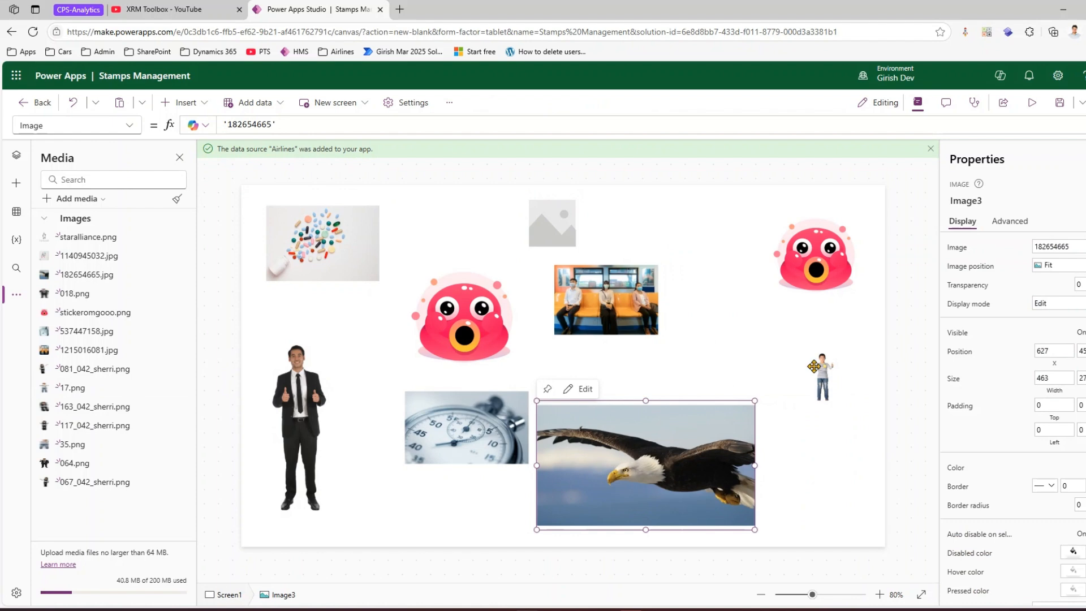
pyautogui.moveTo(822, 378); pyautogui.dragTo(815, 361)
pyautogui.moveTo(96, 406); pyautogui.dragTo(826, 458)
# - Delete the train photo from the canvas
pyautogui.click(591, 293)
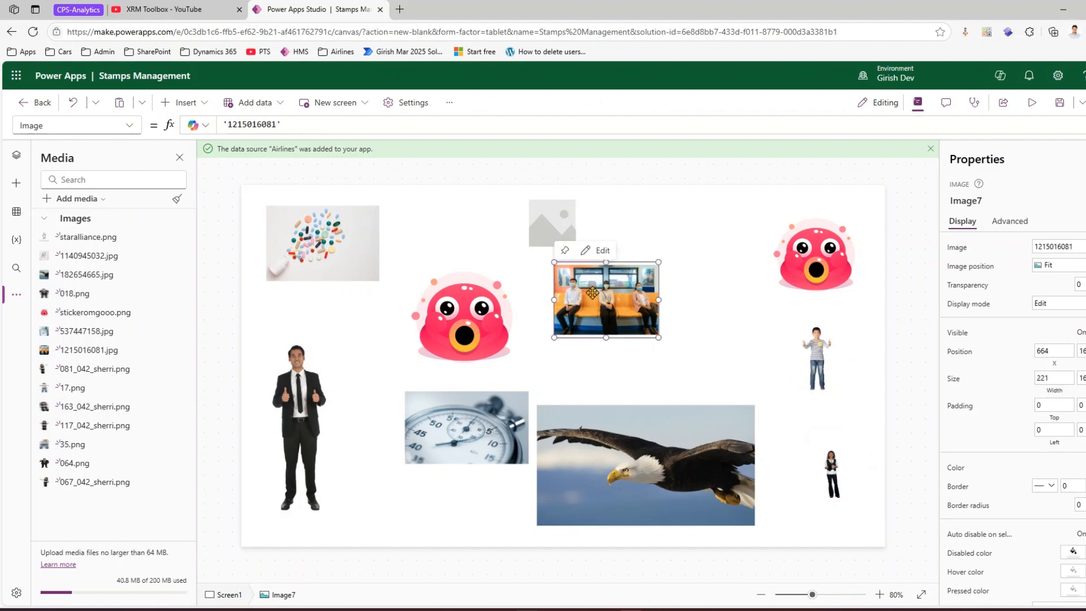
pyautogui.press('Delete')
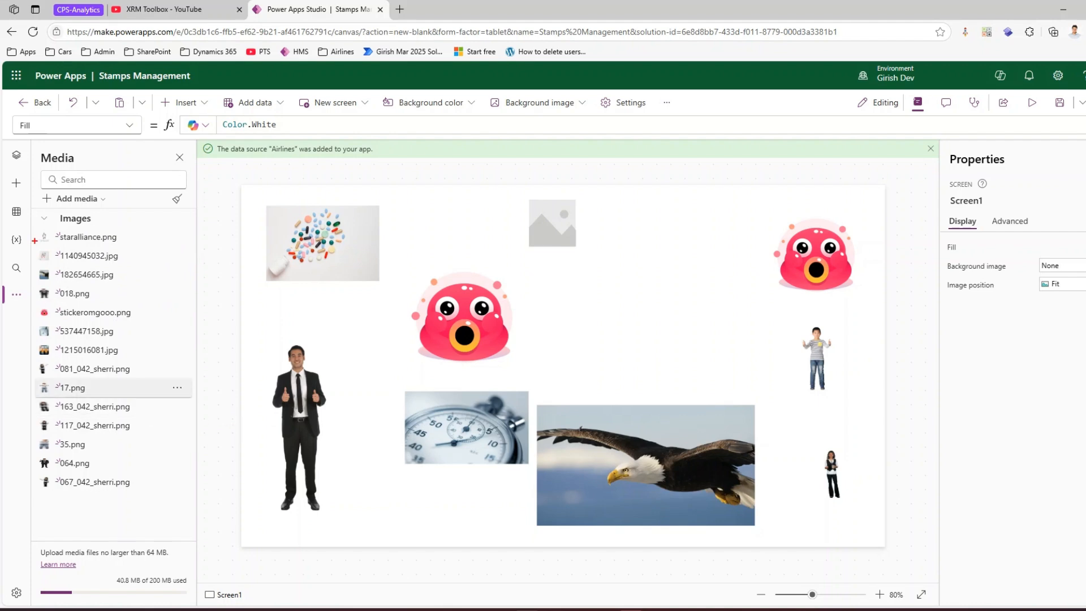
# - Remove unused media files from the app's media library
pyautogui.moveTo(187, 340)
pyautogui.mouseDown()
pyautogui.moveTo(376, 333)
pyautogui.moveTo(333, 368)
pyautogui.mouseUp()
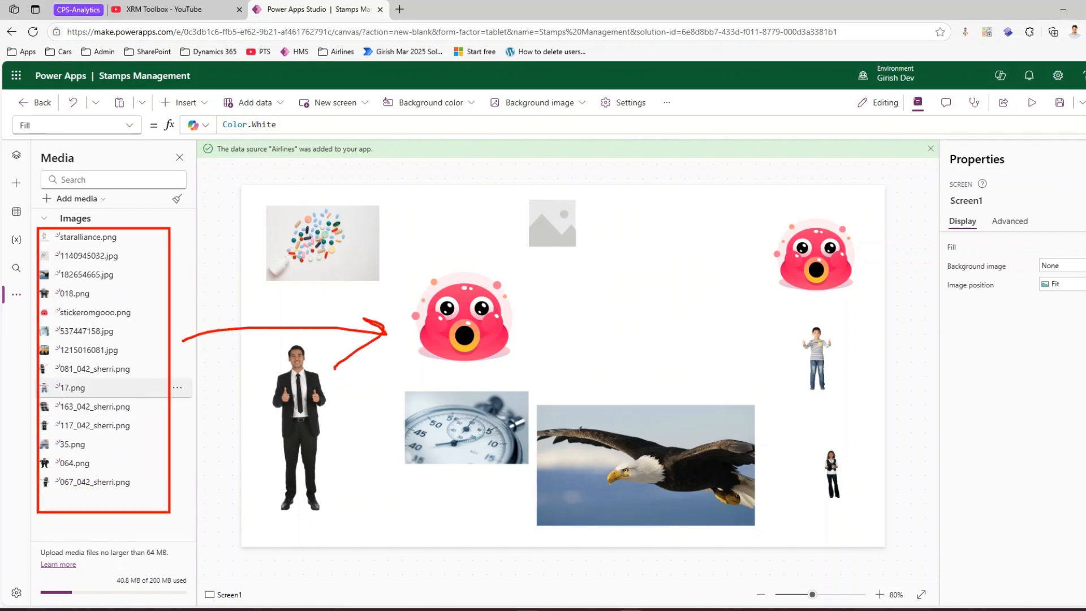
pyautogui.press('Escape')
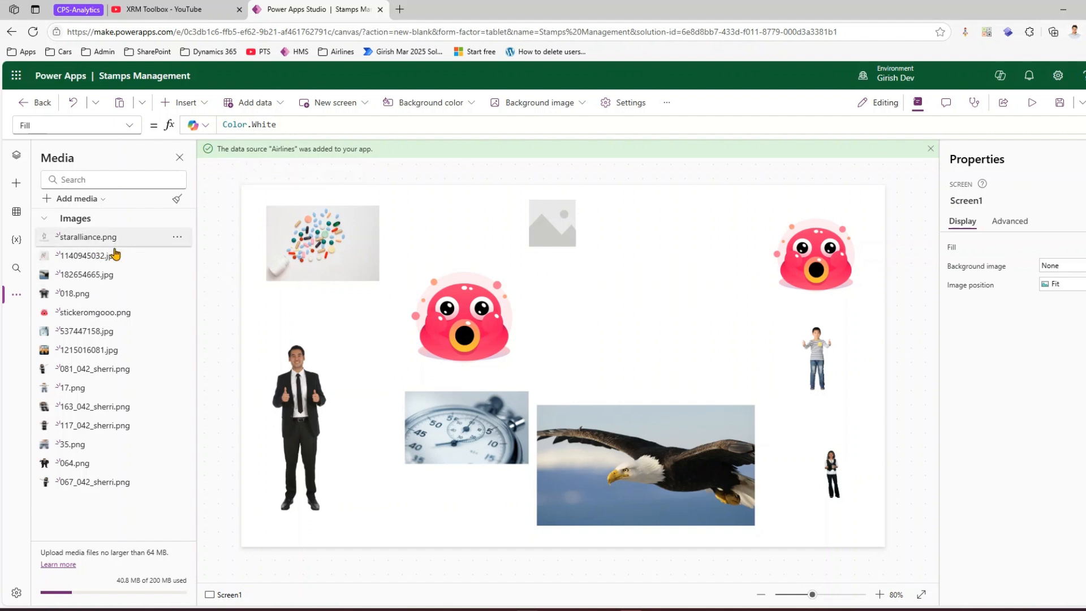
pyautogui.click(178, 200)
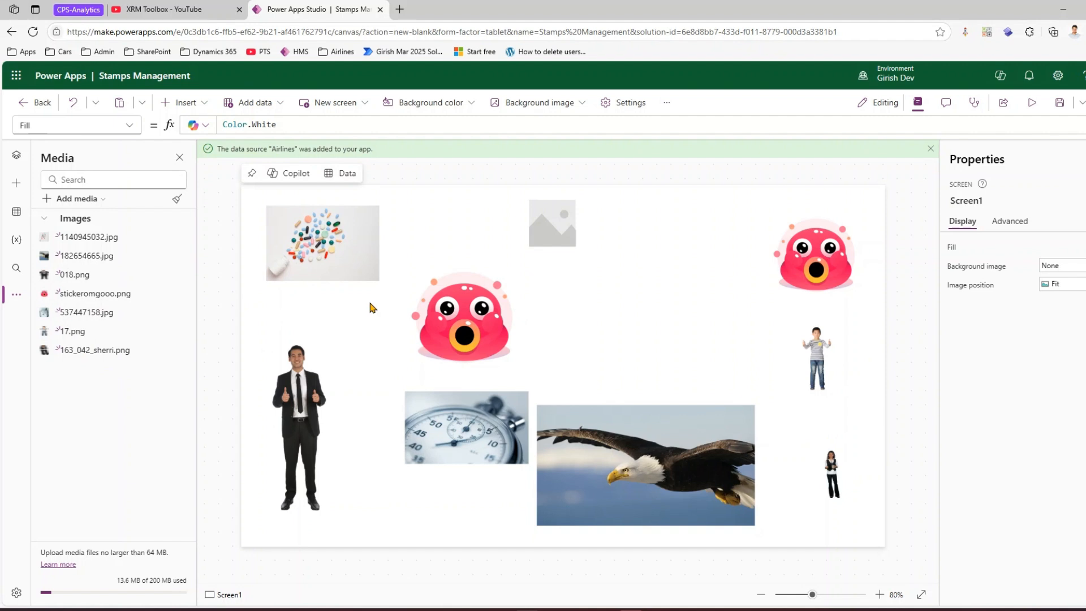
# - Delete both pink sticker images from the canvas and remove the now unused media
pyautogui.click(491, 323)
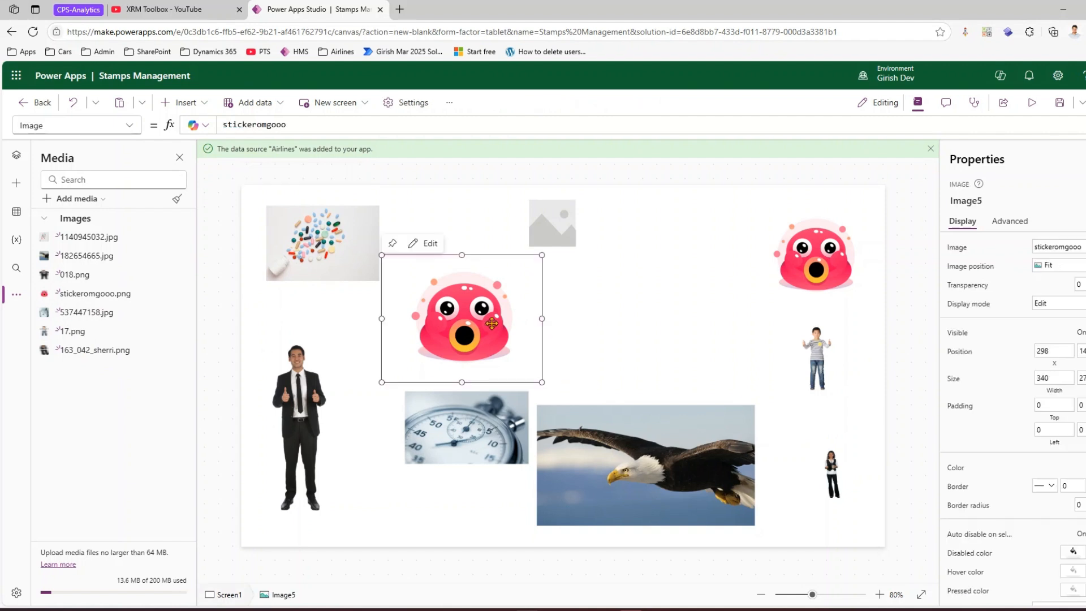
pyautogui.press('Delete')
pyautogui.click(816, 255)
pyautogui.press('Delete')
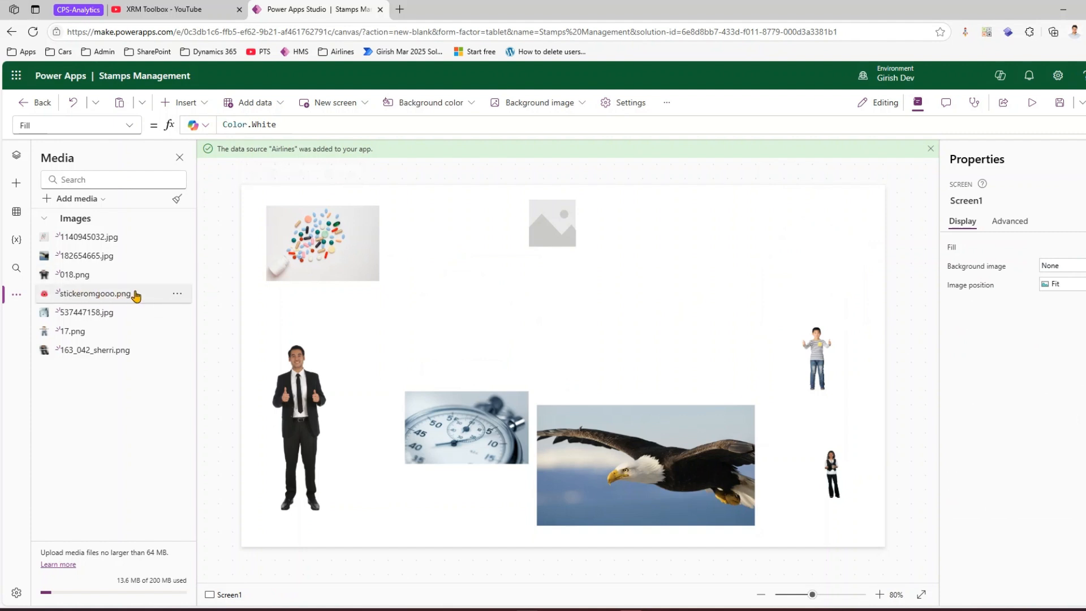
pyautogui.click(178, 202)
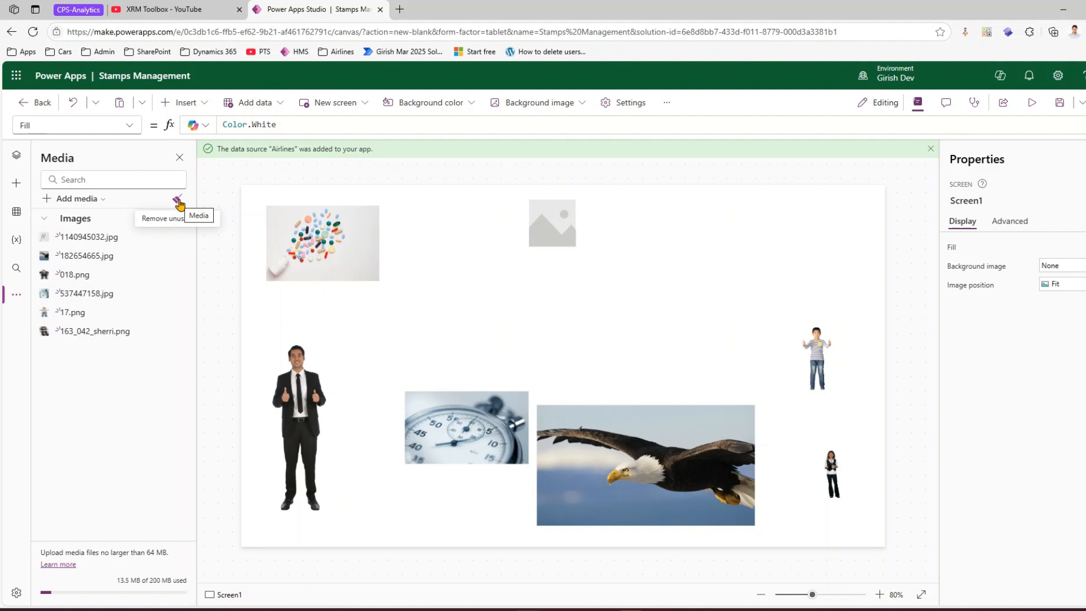
# - Open the Data pane and add the Booking Agents Dataverse table as a data source
pyautogui.click(15, 295)
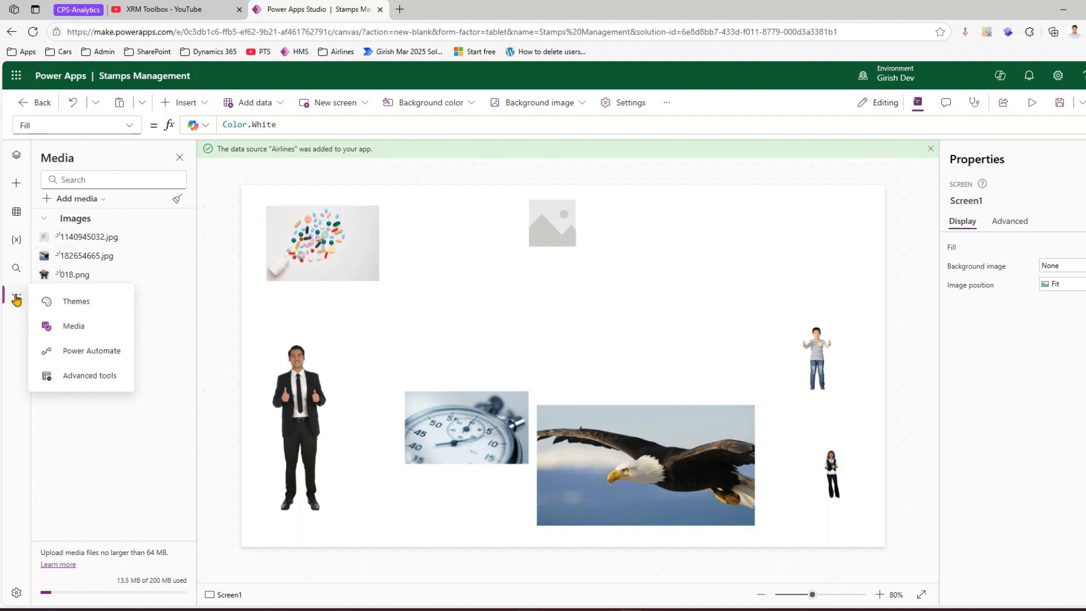
pyautogui.click(16, 214)
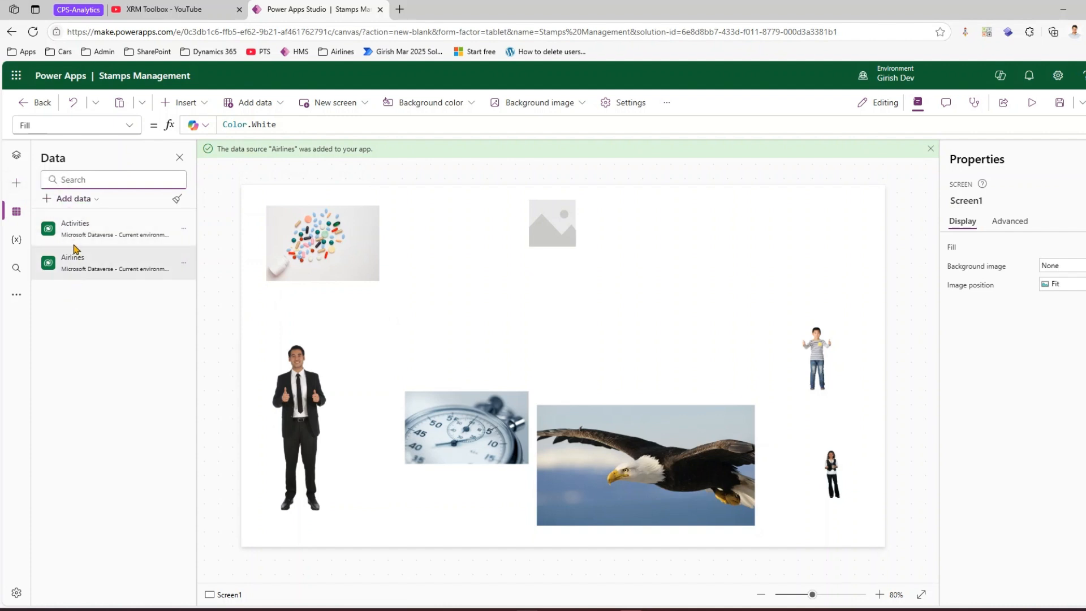
pyautogui.click(90, 201)
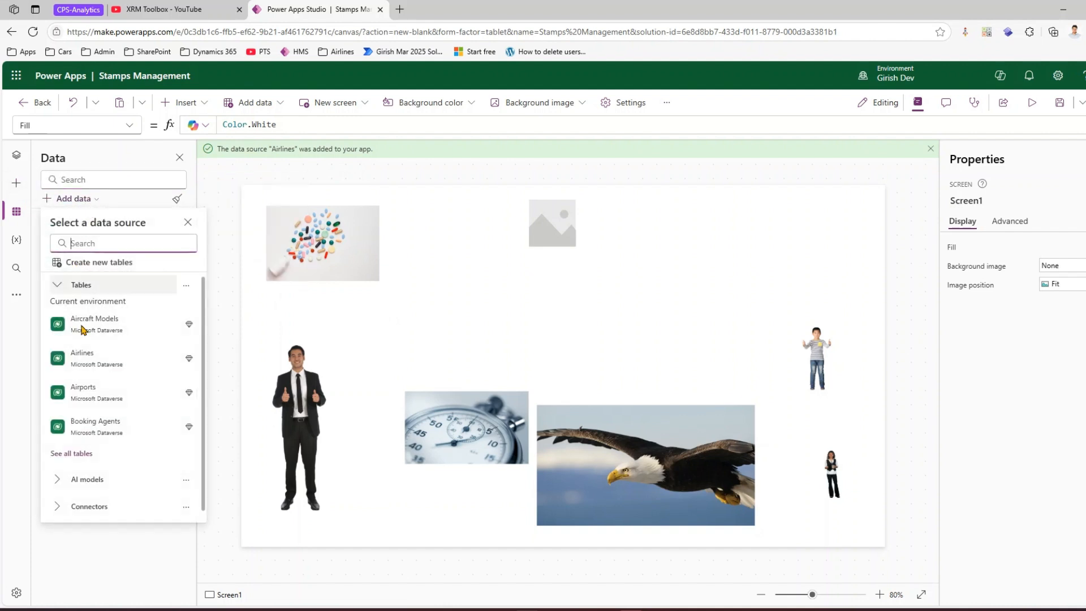
pyautogui.click(96, 428)
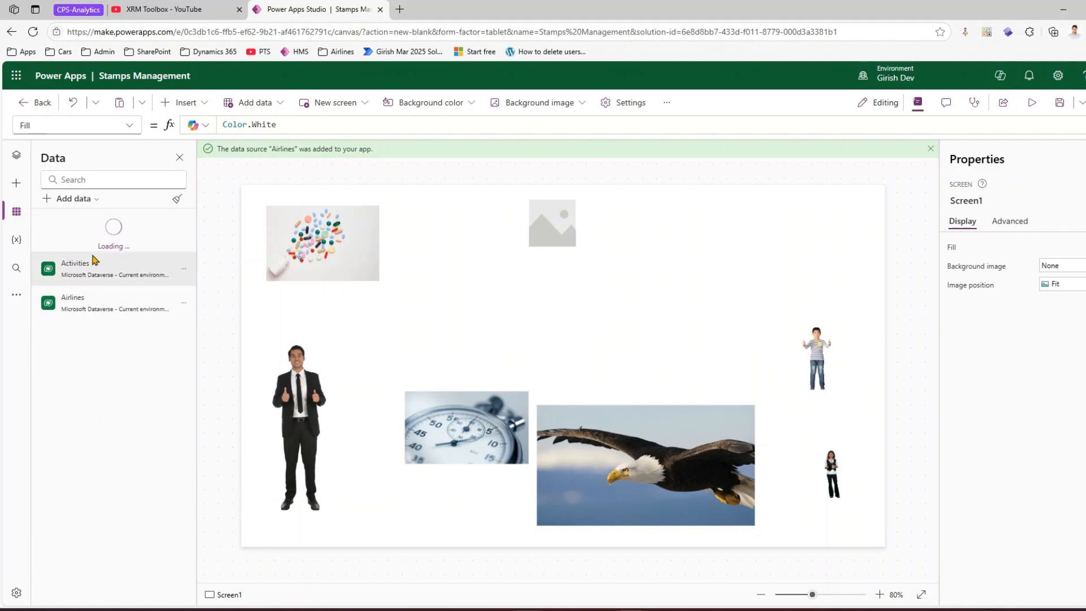
# - Add the Airlines and Books Dataverse tables as further data sources
pyautogui.click(93, 200)
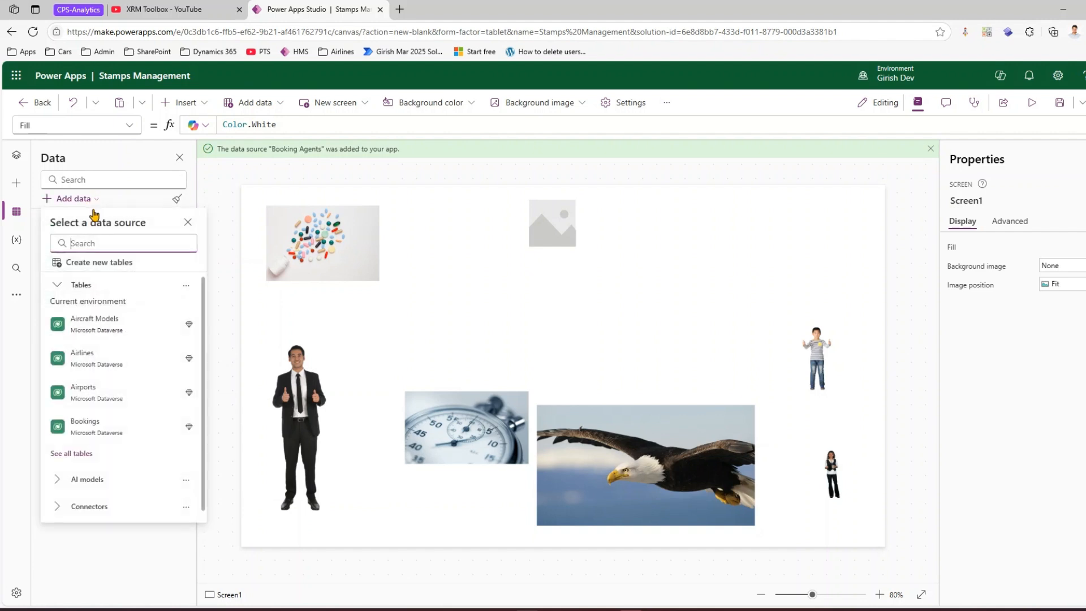
pyautogui.click(86, 388)
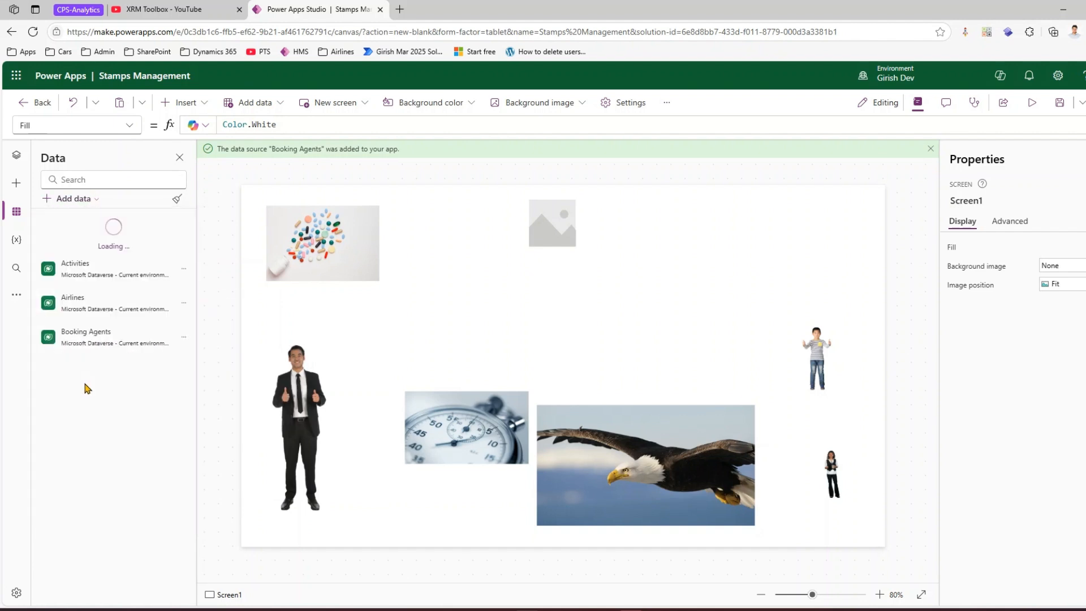
pyautogui.click(93, 200)
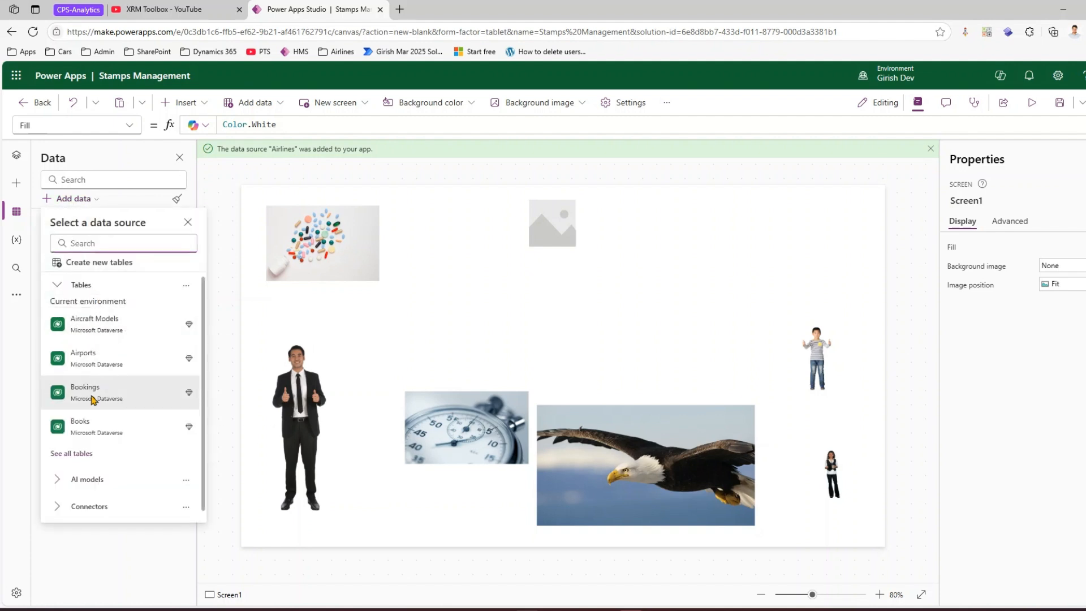
pyautogui.click(100, 423)
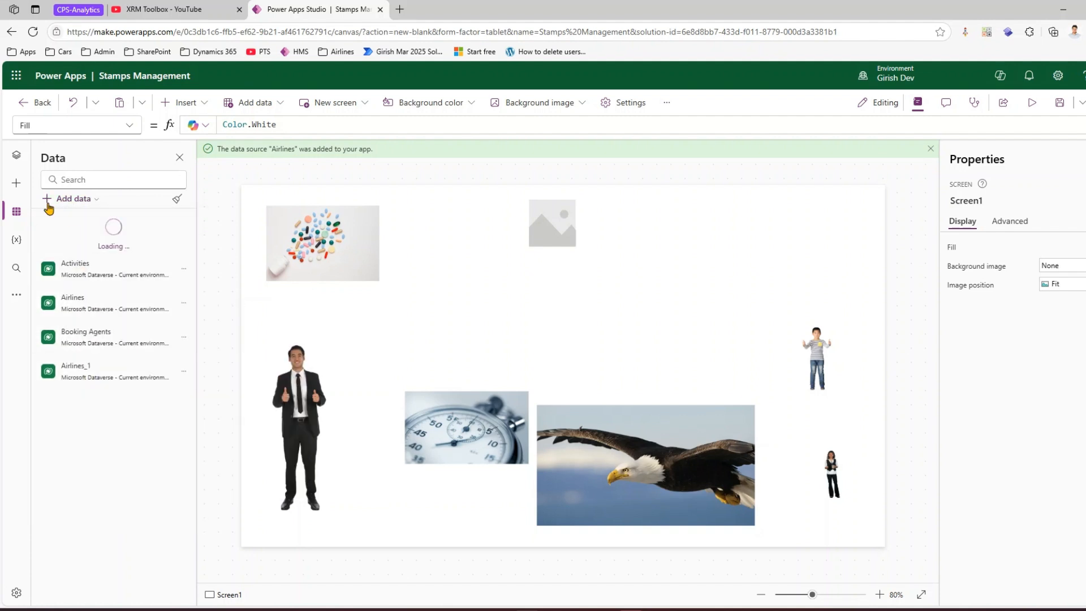
# - Insert a table at the canvas's upper right, bind it to the Airlines data source, and open its fields
pyautogui.click(18, 186)
pyautogui.moveTo(63, 334); pyautogui.dragTo(738, 235)
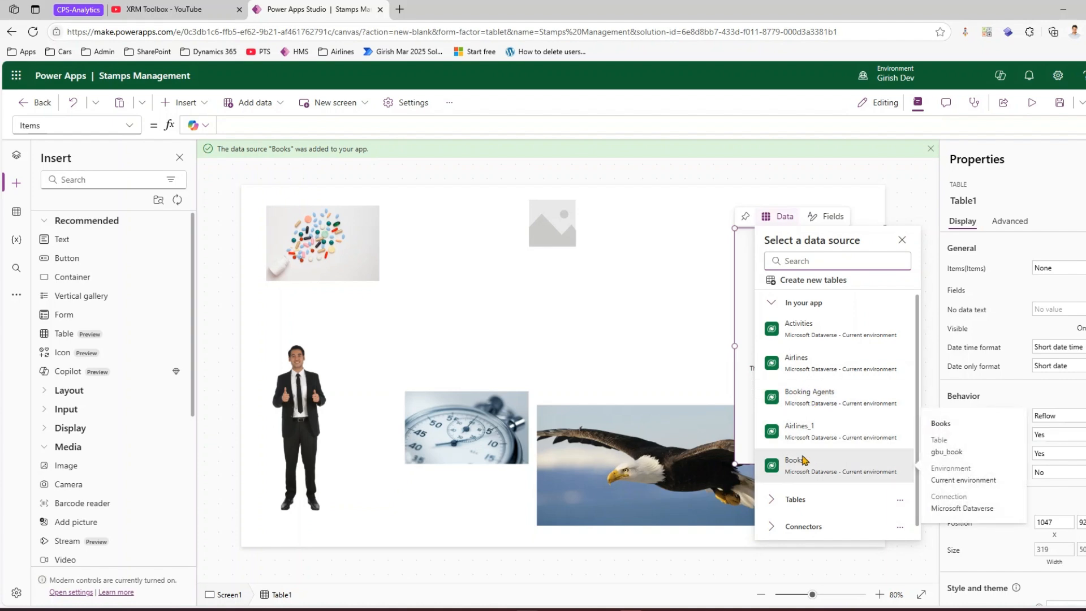
pyautogui.click(827, 366)
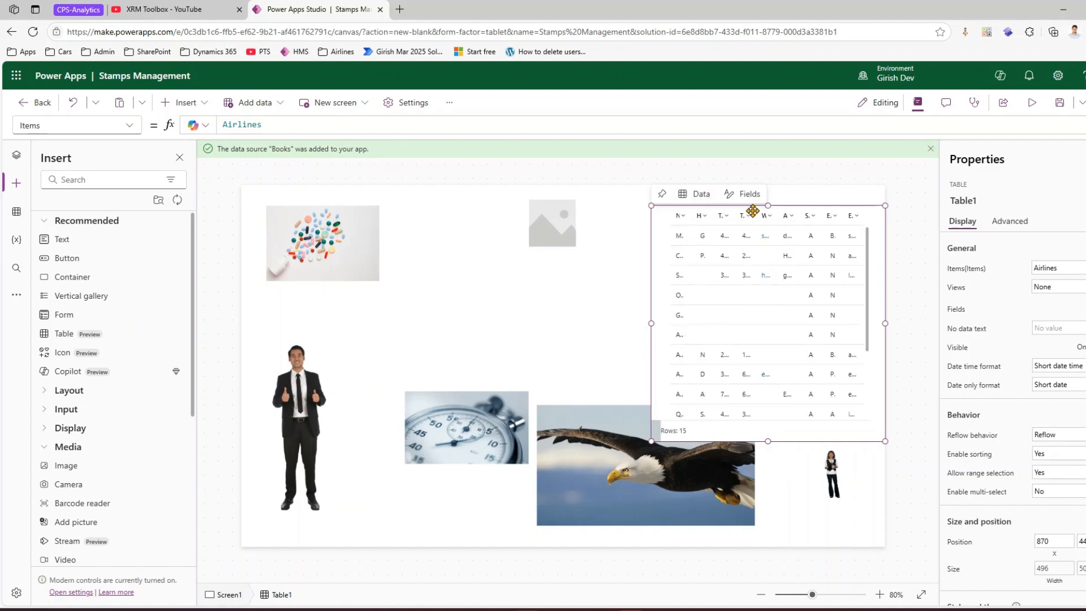
pyautogui.click(742, 194)
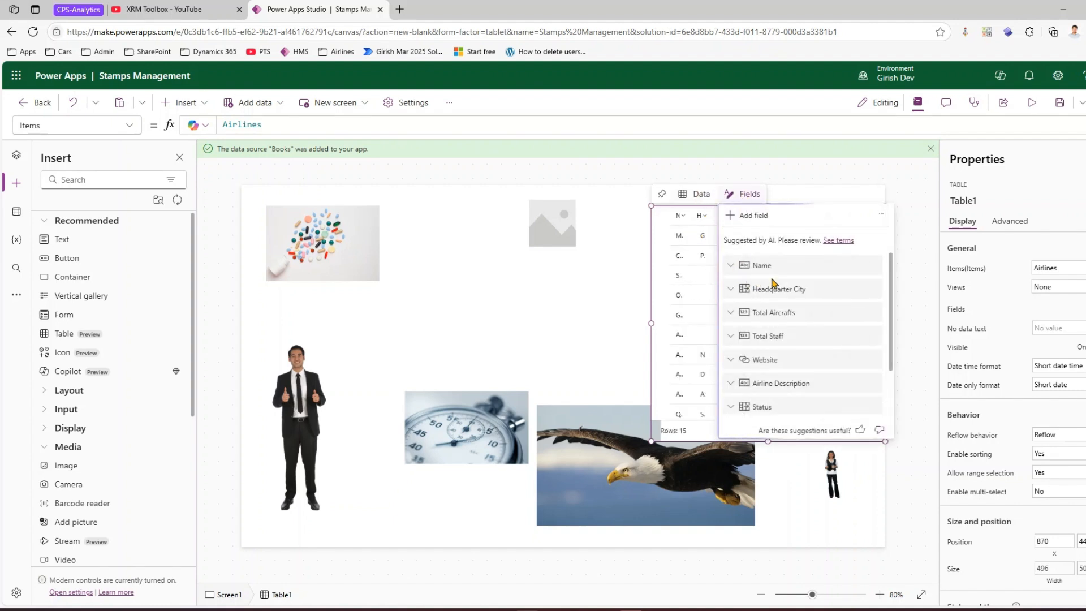
# - Remove every field except Name from the Airlines table and shorten the table's height
pyautogui.click(872, 290)
pyautogui.click(904, 372)
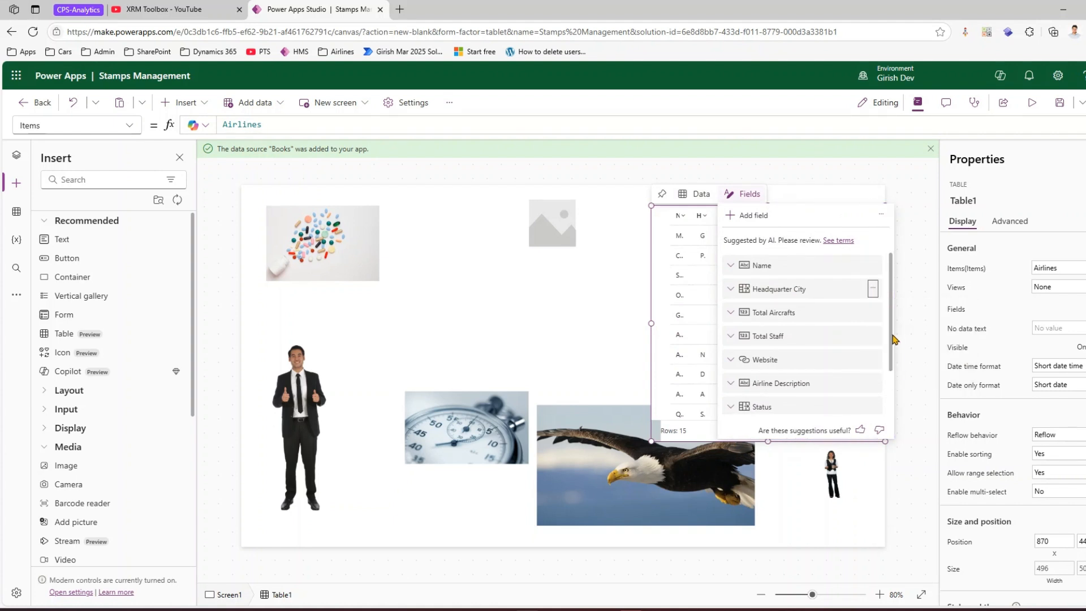
pyautogui.click(874, 289)
pyautogui.click(885, 371)
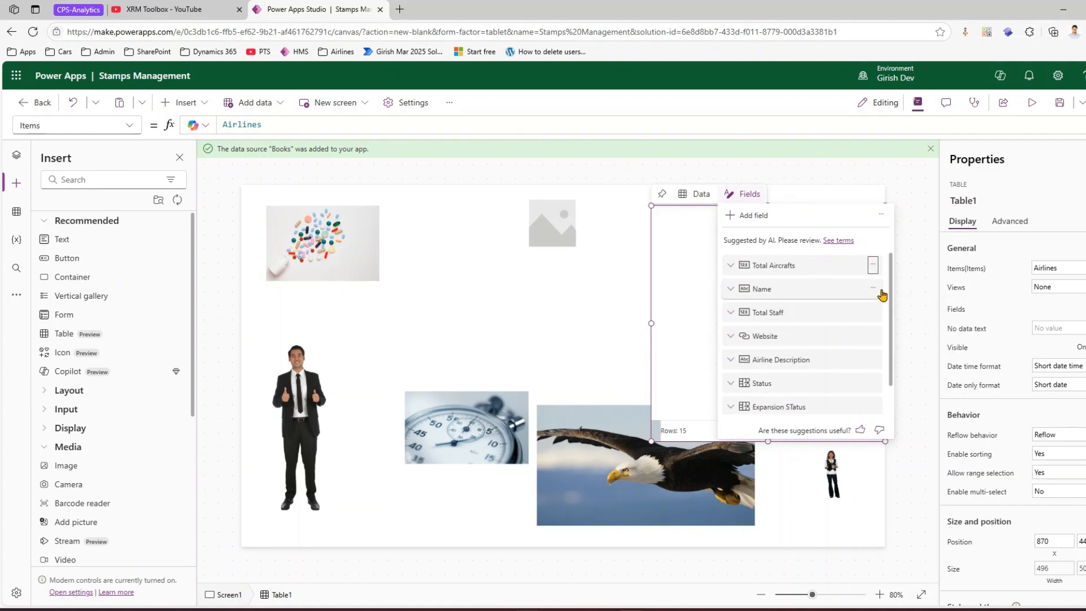
pyautogui.click(875, 289)
pyautogui.click(887, 371)
pyautogui.click(879, 289)
pyautogui.click(885, 372)
pyautogui.click(880, 288)
pyautogui.click(895, 371)
pyautogui.click(880, 288)
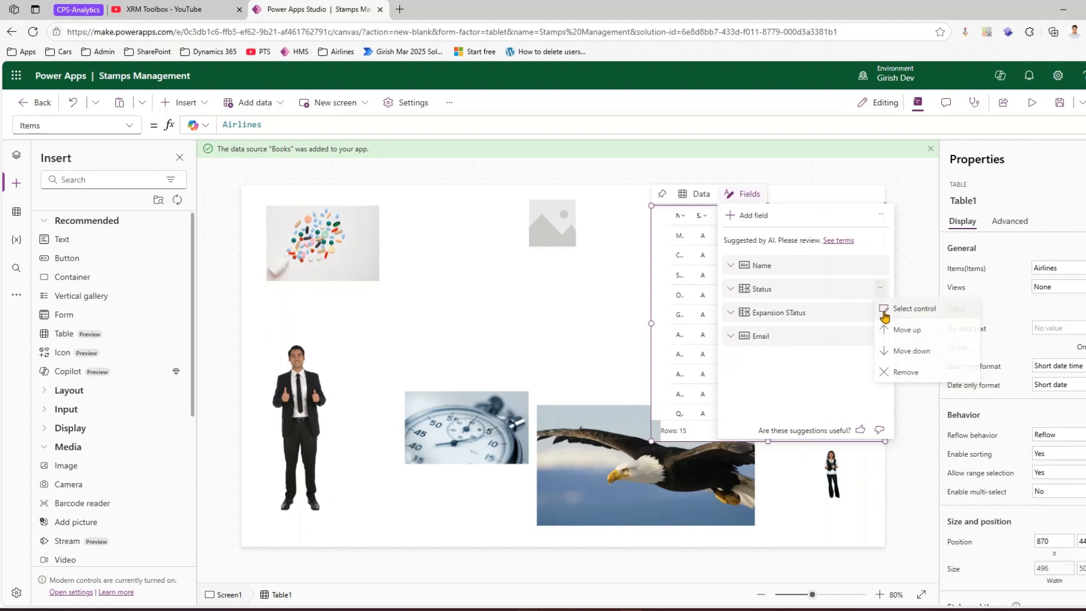
pyautogui.click(894, 371)
pyautogui.click(880, 288)
pyautogui.click(907, 329)
pyautogui.click(880, 288)
pyautogui.click(890, 353)
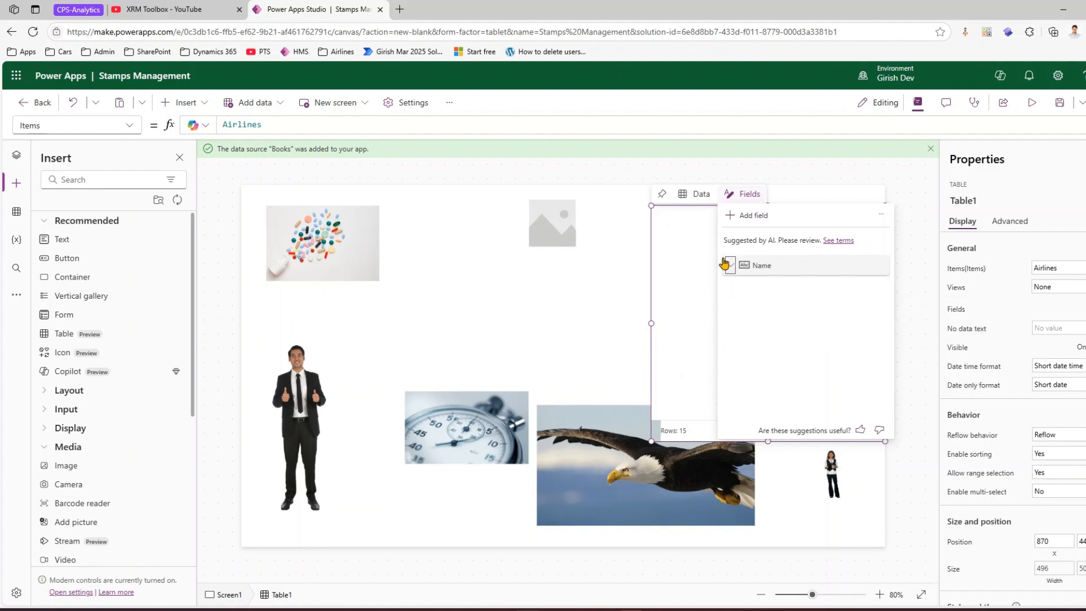
pyautogui.click(682, 326)
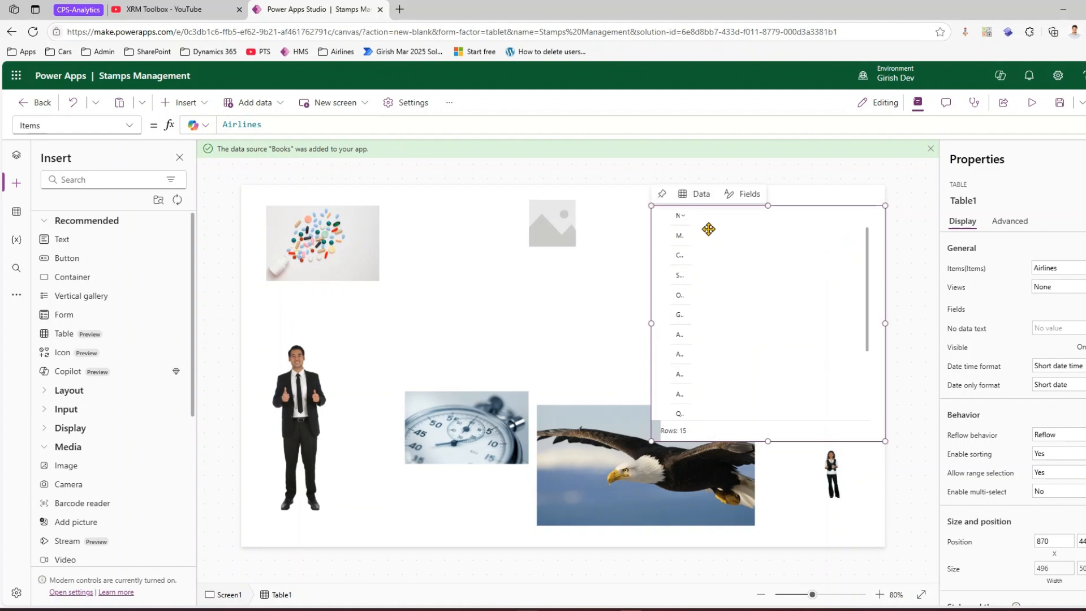
pyautogui.moveTo(895, 350); pyautogui.dragTo(883, 328)
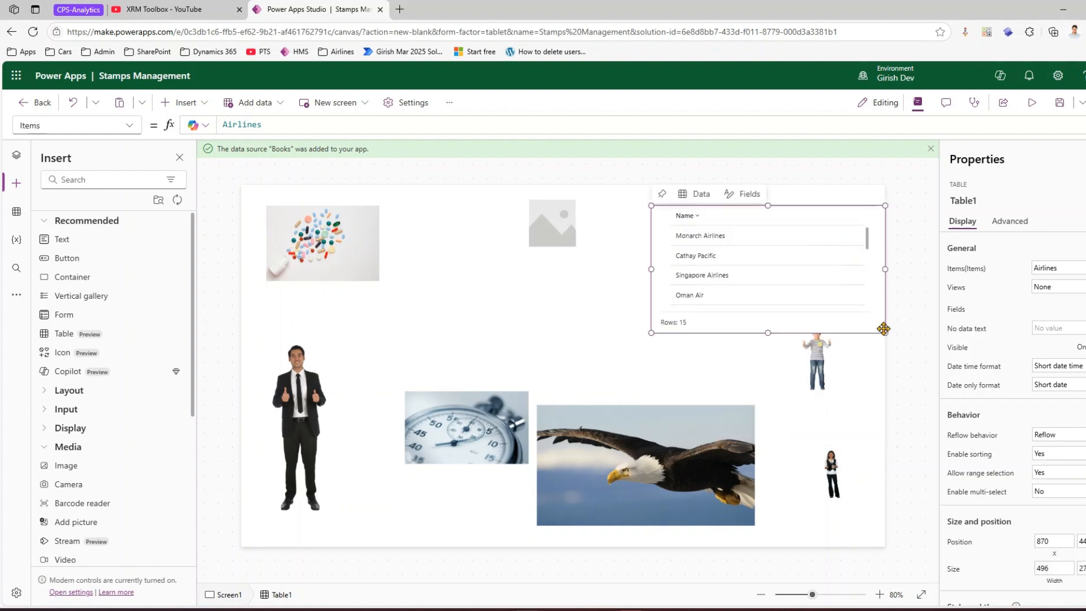
# - Open the Data pane and add the Colleges Dataverse table as a data source
pyautogui.click(15, 215)
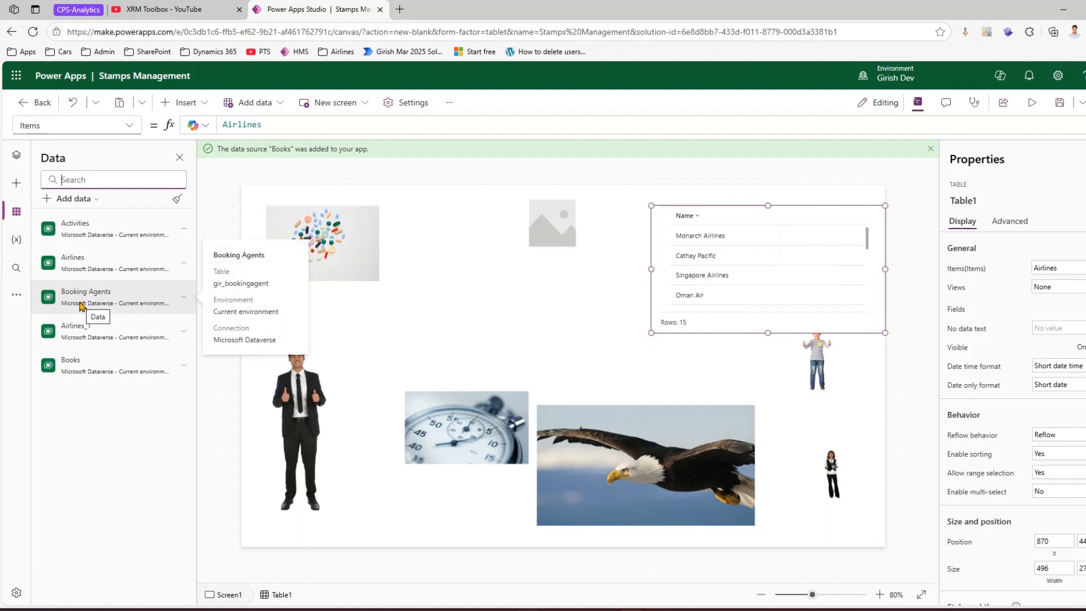
pyautogui.moveTo(80, 335)
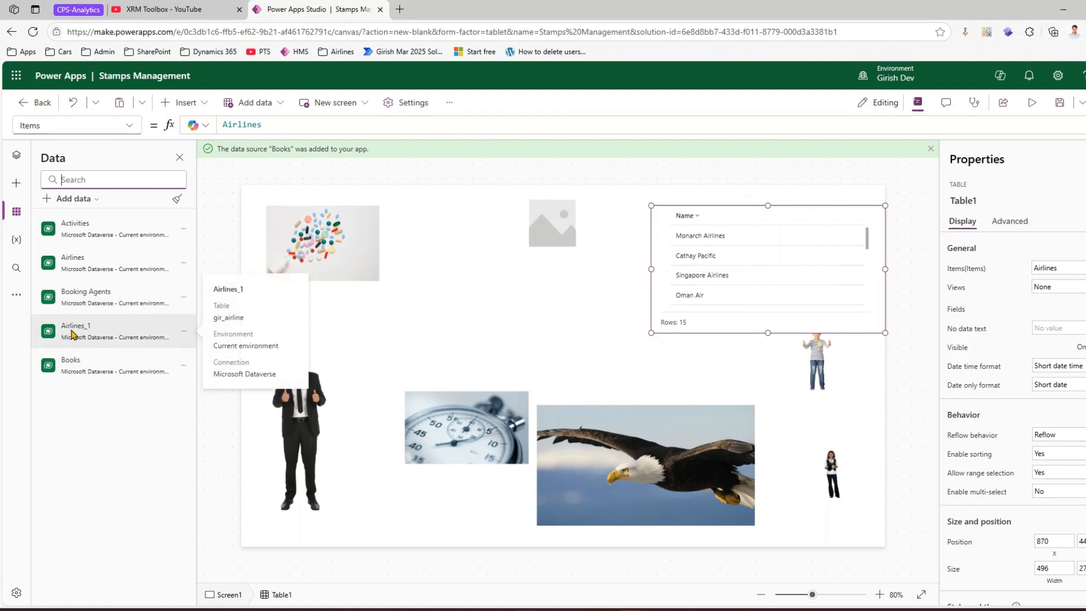
pyautogui.click(101, 200)
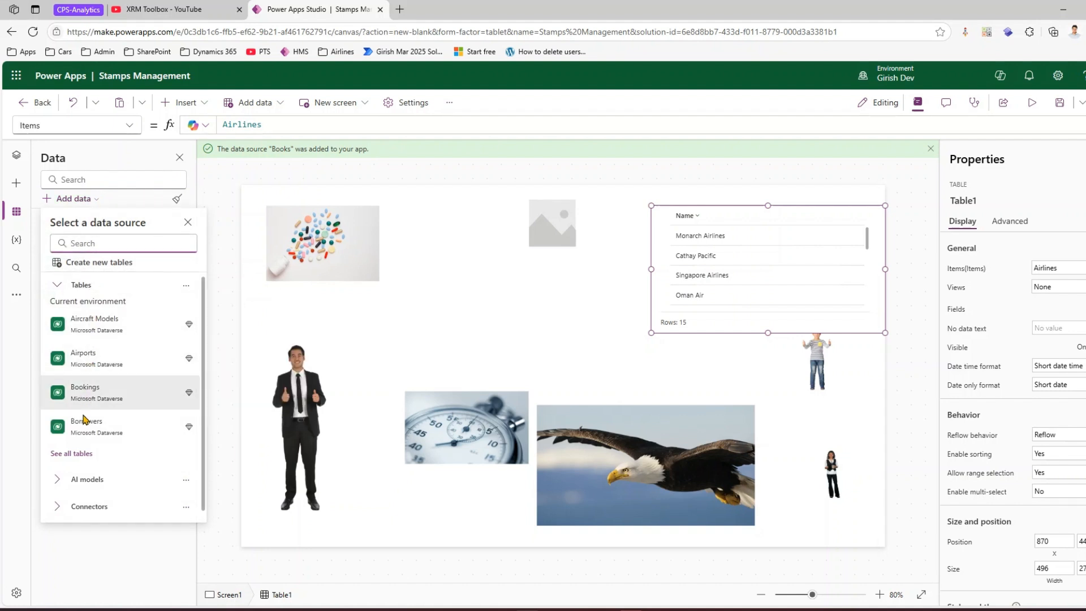
pyautogui.write('airl')
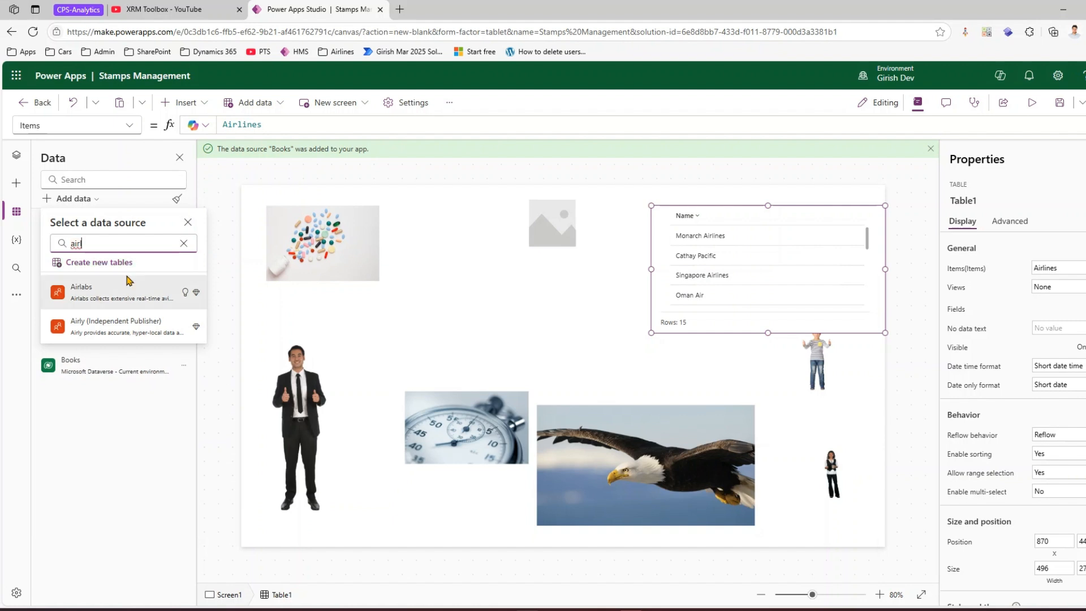
pyautogui.press('BackSpace')
pyautogui.press('BackSpace')
pyautogui.press('BackSpace')
pyautogui.press('BackSpace')
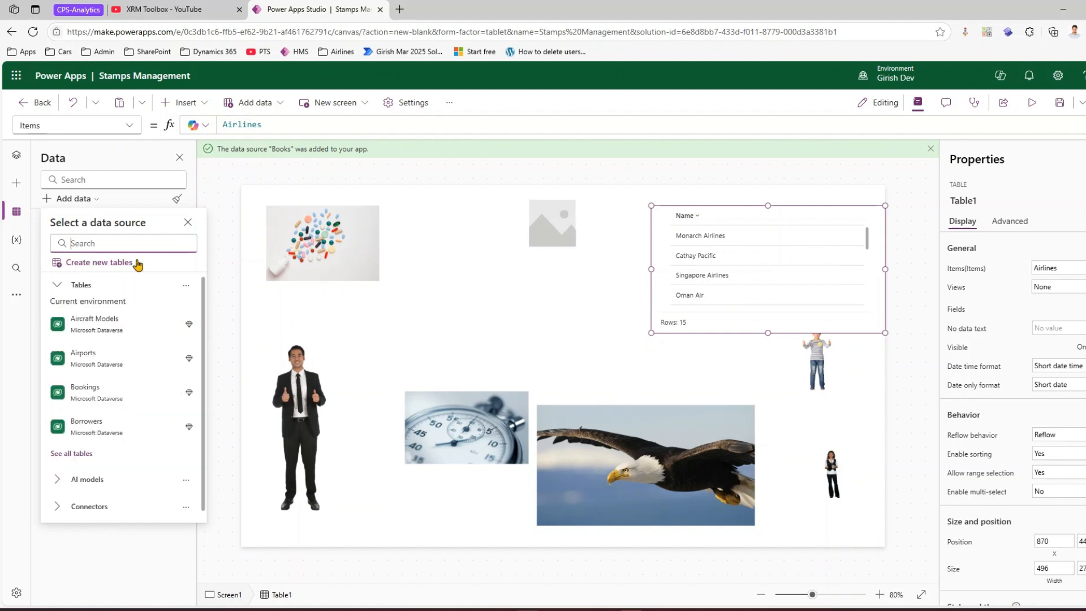
pyautogui.click(90, 453)
pyautogui.scroll(-2, 105, 461)
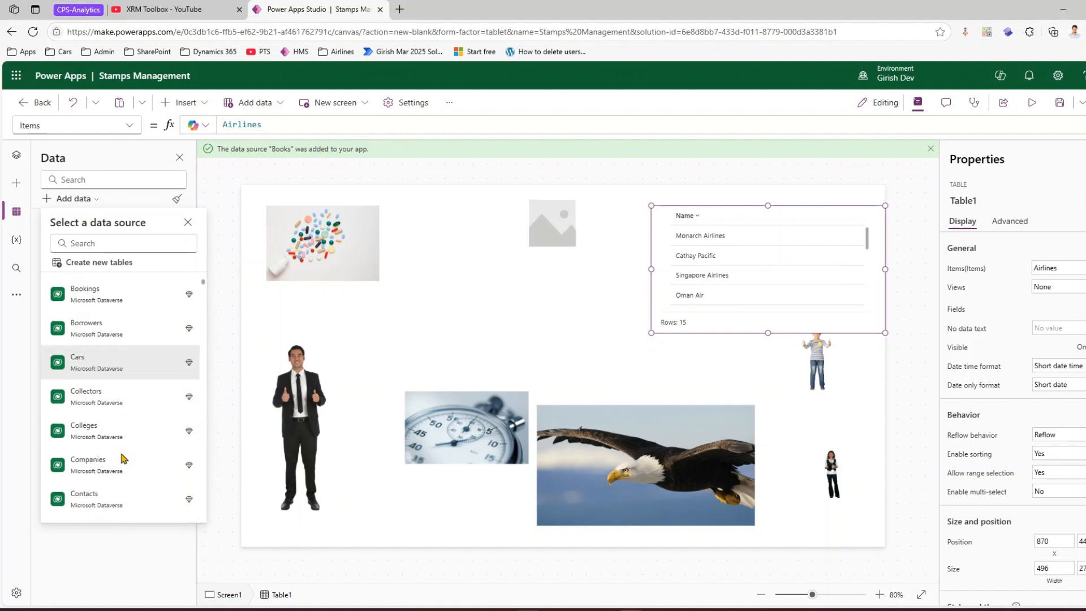
pyautogui.click(101, 432)
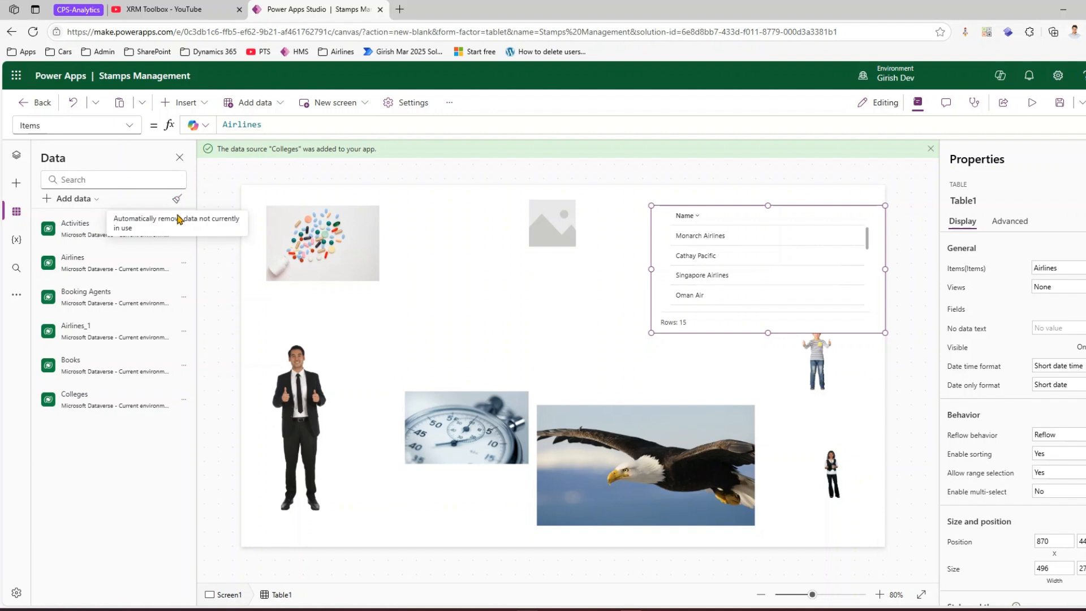
# - Remove all data sources not currently used in the app
pyautogui.moveTo(89, 267)
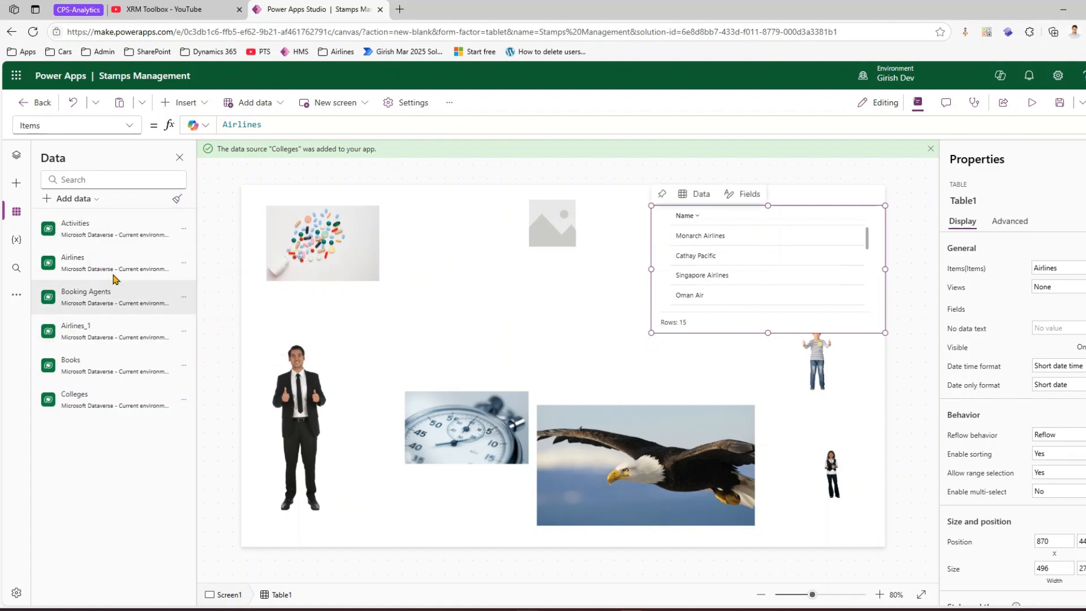
pyautogui.moveTo(103, 309)
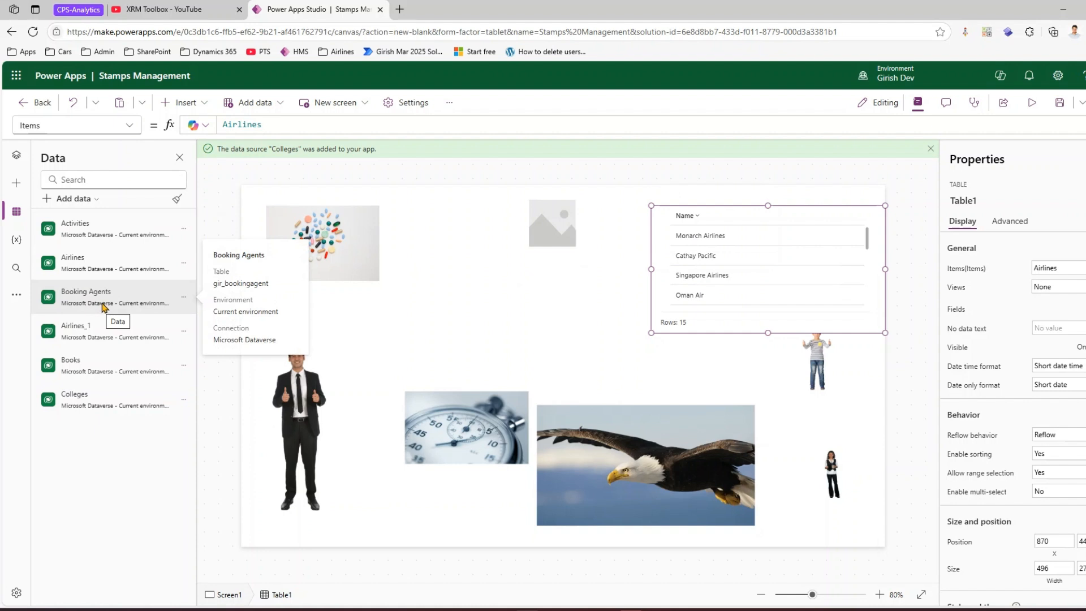
pyautogui.click(178, 200)
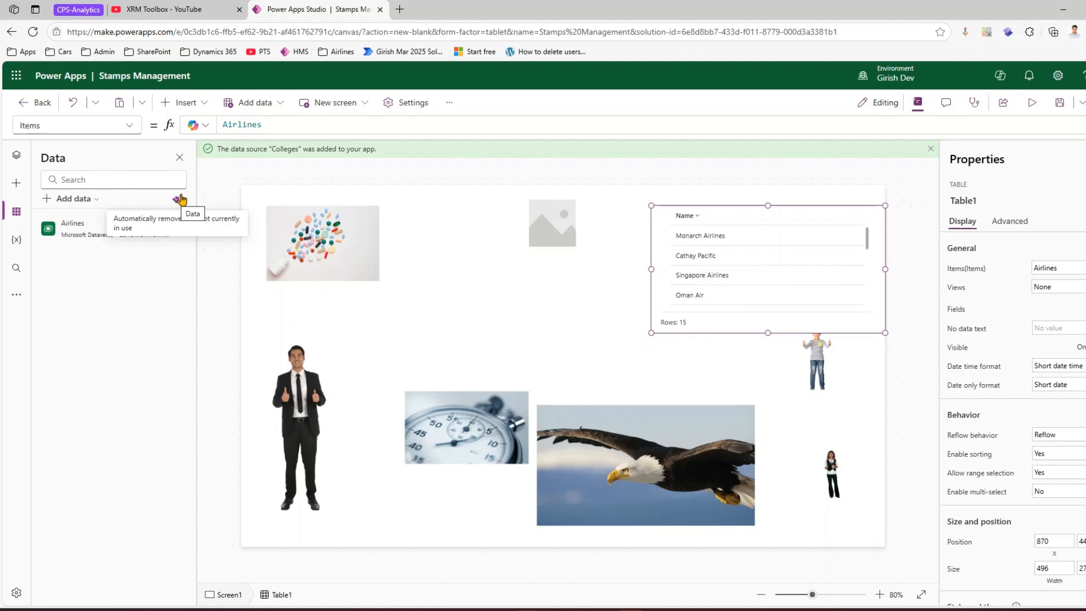
# - Open the Power Automate pane and add the PowerAppV2 -> Compose flow to the app
pyautogui.click(18, 293)
pyautogui.click(17, 216)
pyautogui.click(17, 294)
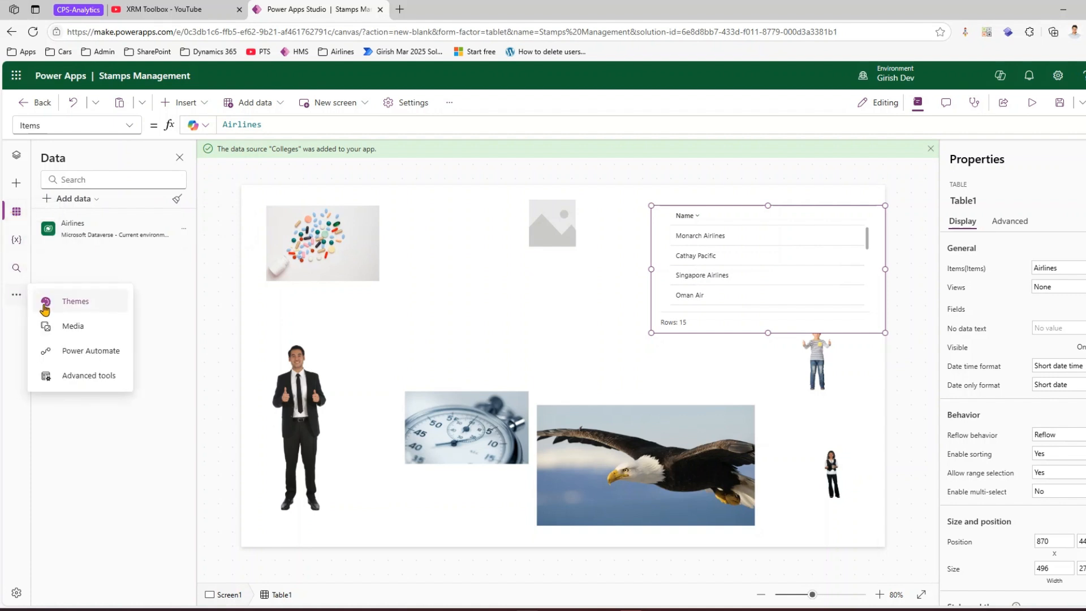
pyautogui.click(78, 351)
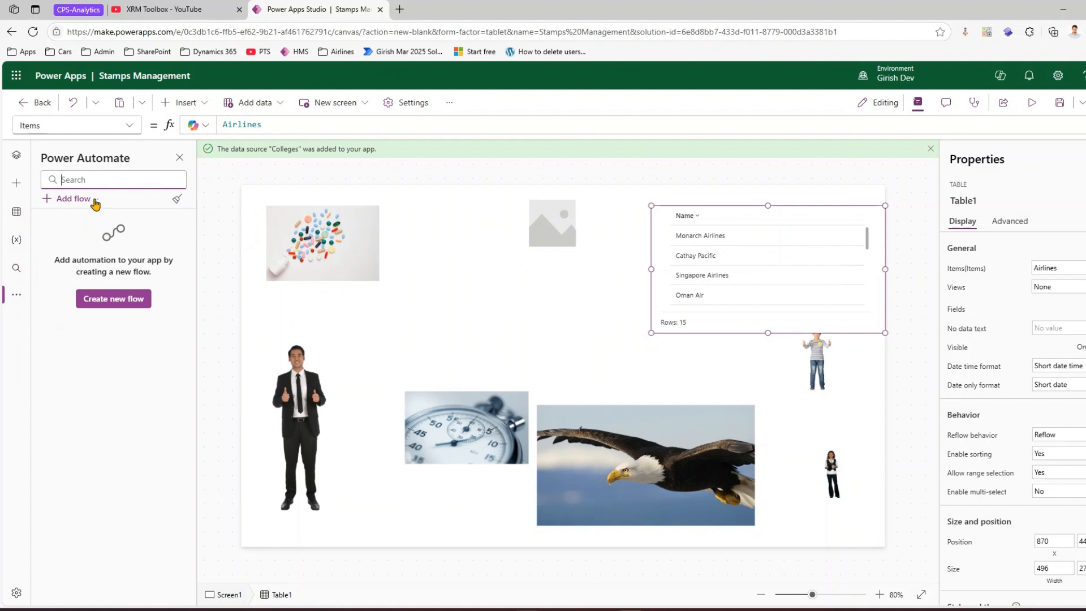
pyautogui.click(94, 202)
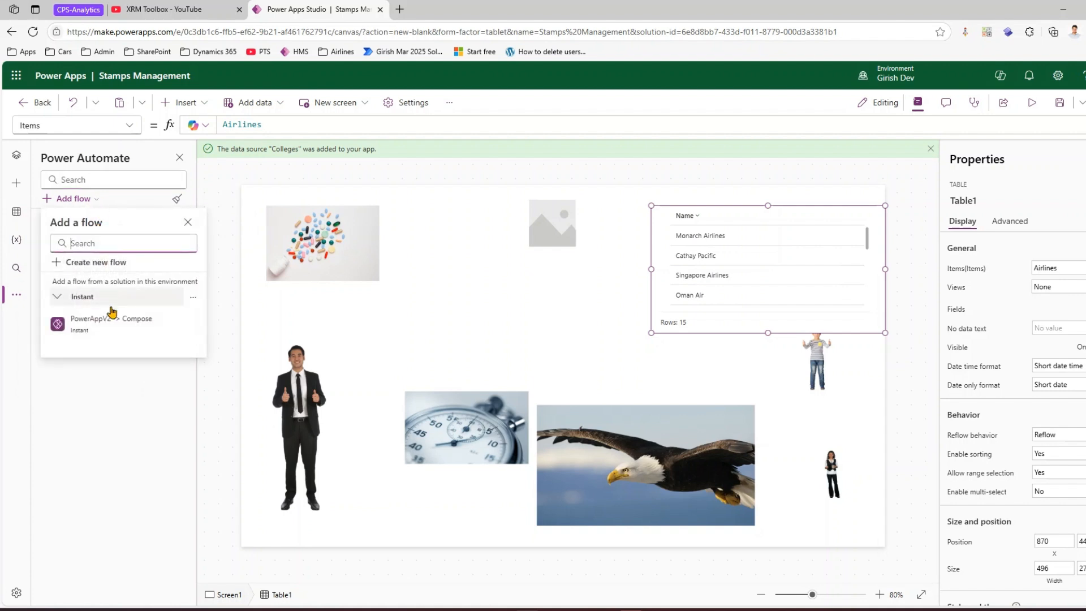
pyautogui.click(115, 323)
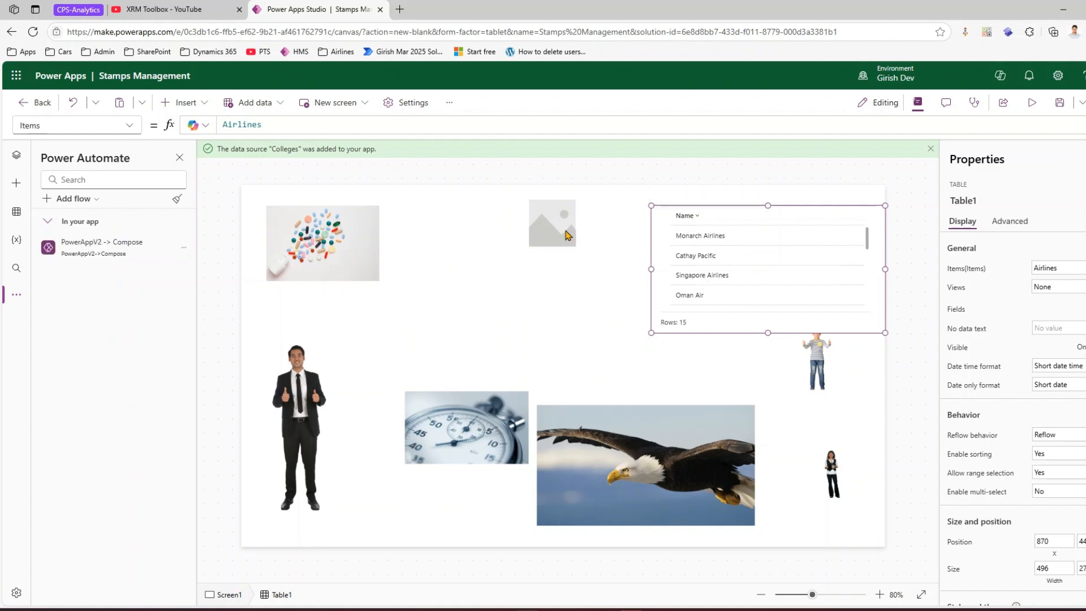
# - Remove unused flows from the app
pyautogui.click(177, 202)
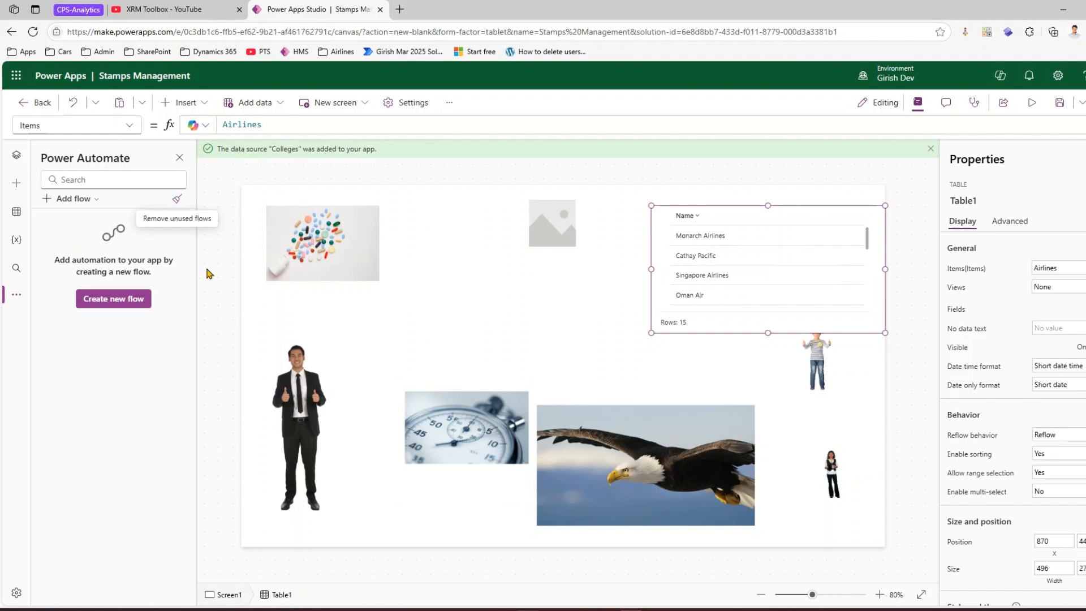
pyautogui.click(824, 255)
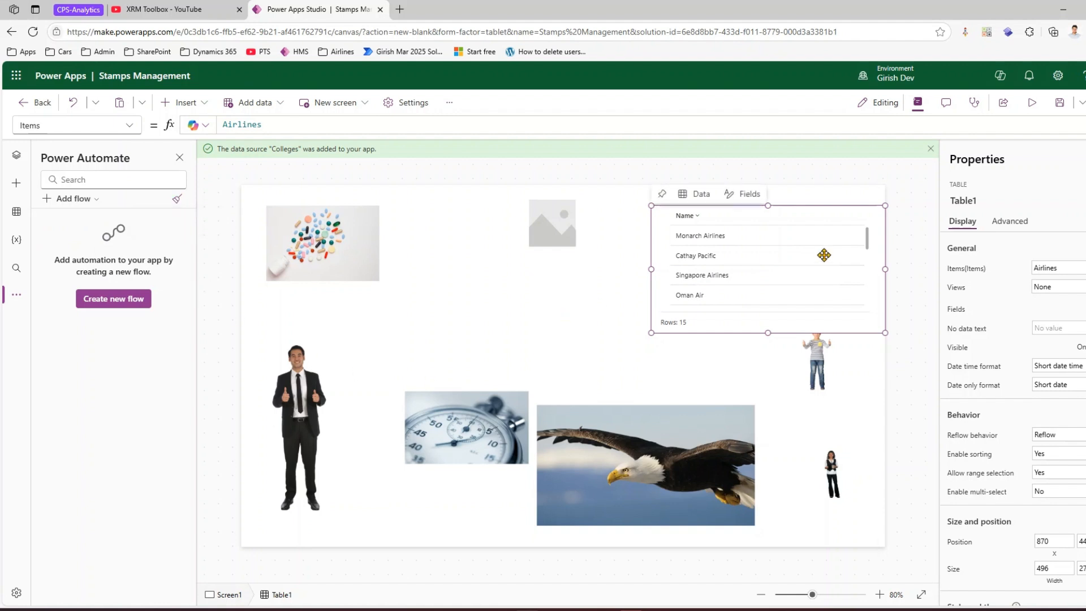